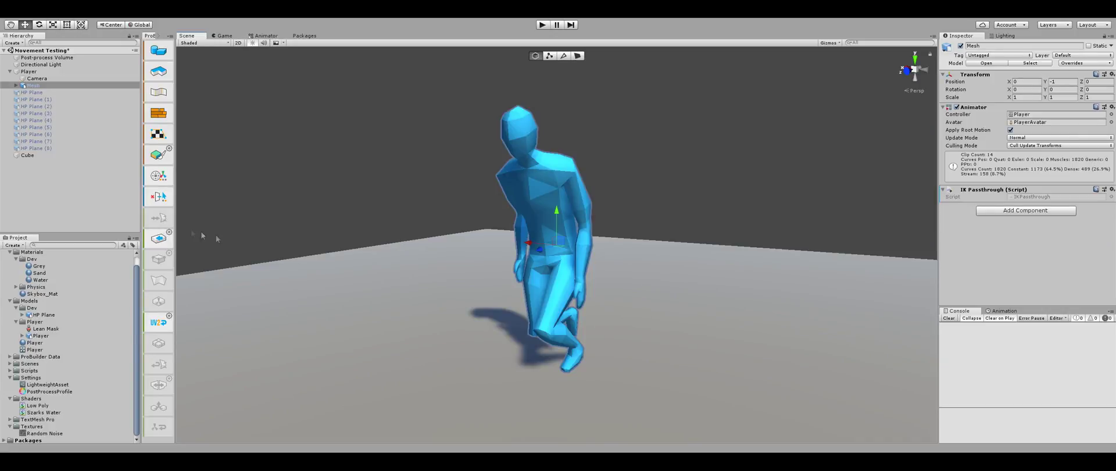
Expand the Mesh object under Player and select its Male skinned mesh
click(416, 190)
alt+drag(589, 228, 461, 258)
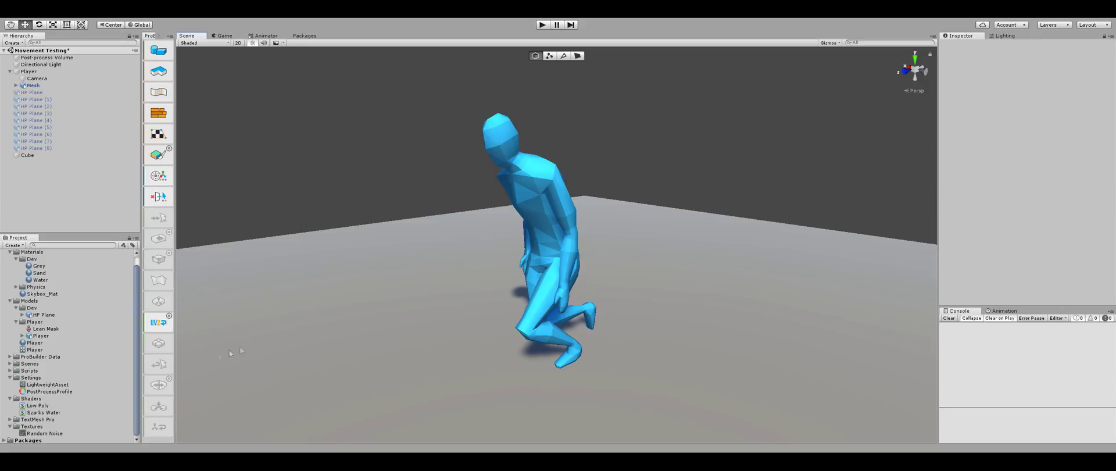
alt+drag(265, 249, 420, 238)
click(554, 223)
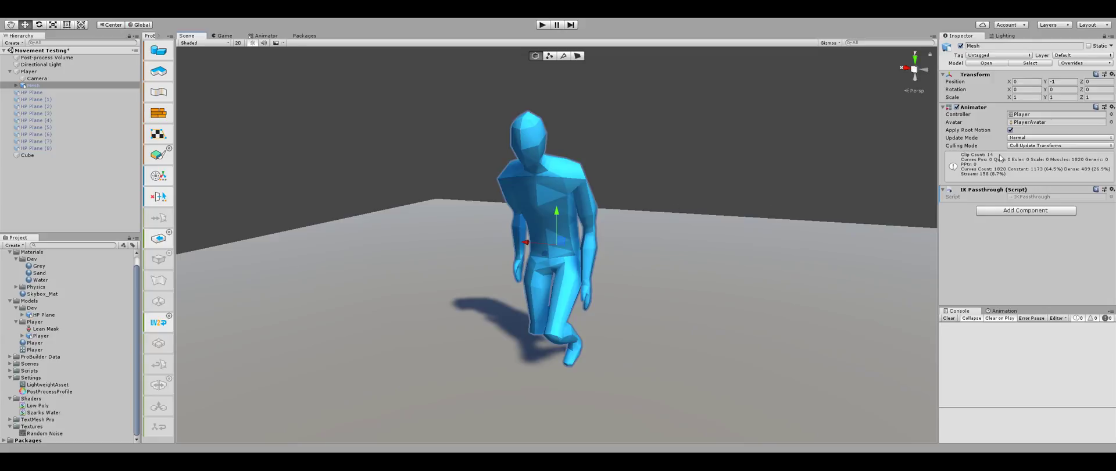
scroll(61, 307, up, 1)
click(16, 86)
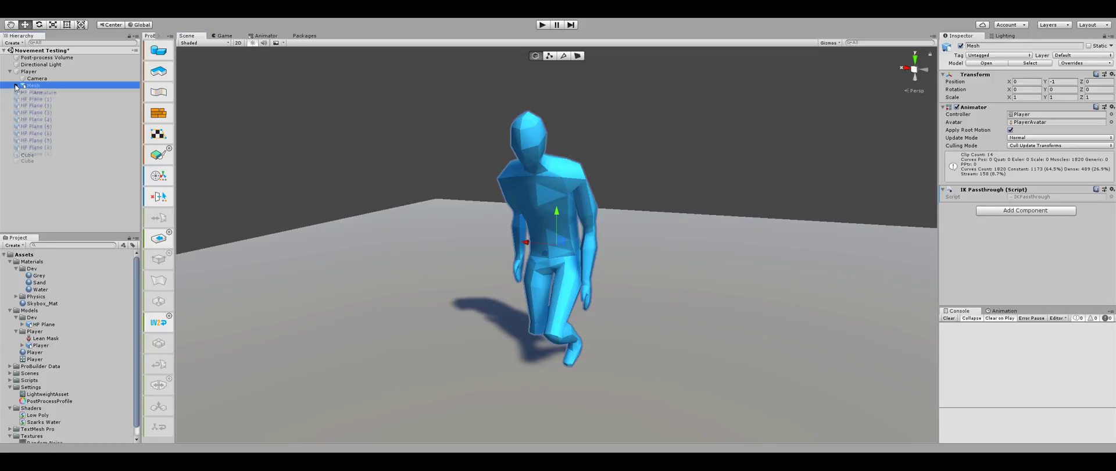
click(35, 92)
click(37, 99)
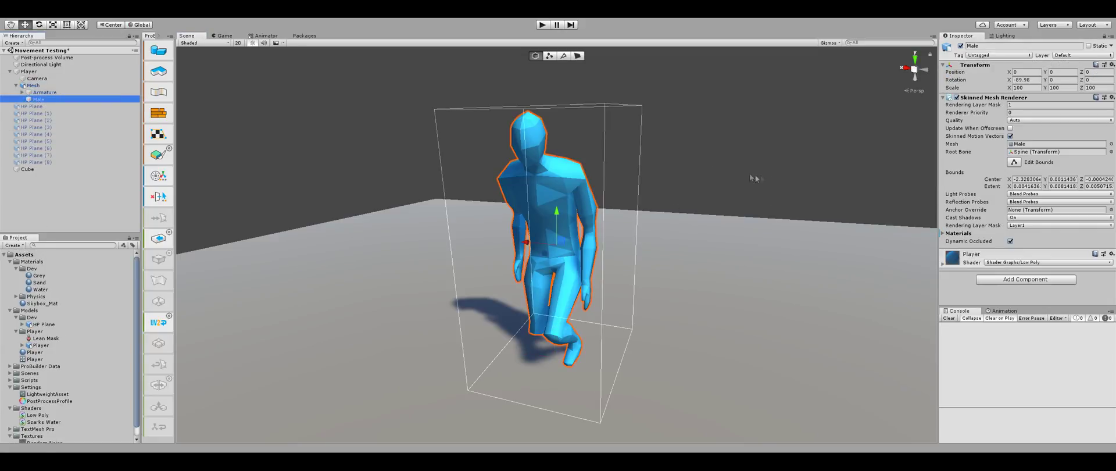
Assign a plain grey material to Element 0 in the Male mesh's materials
alt+drag(474, 231, 643, 231)
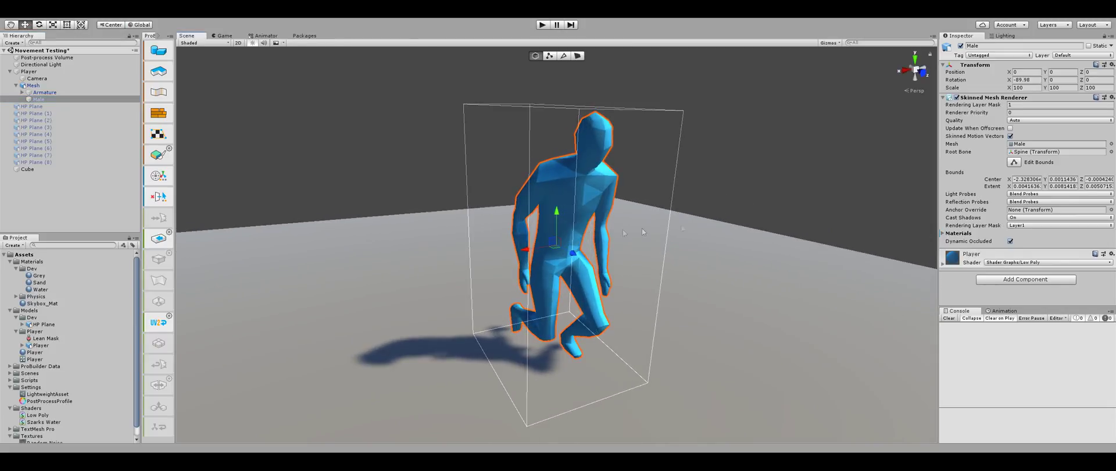
click(943, 233)
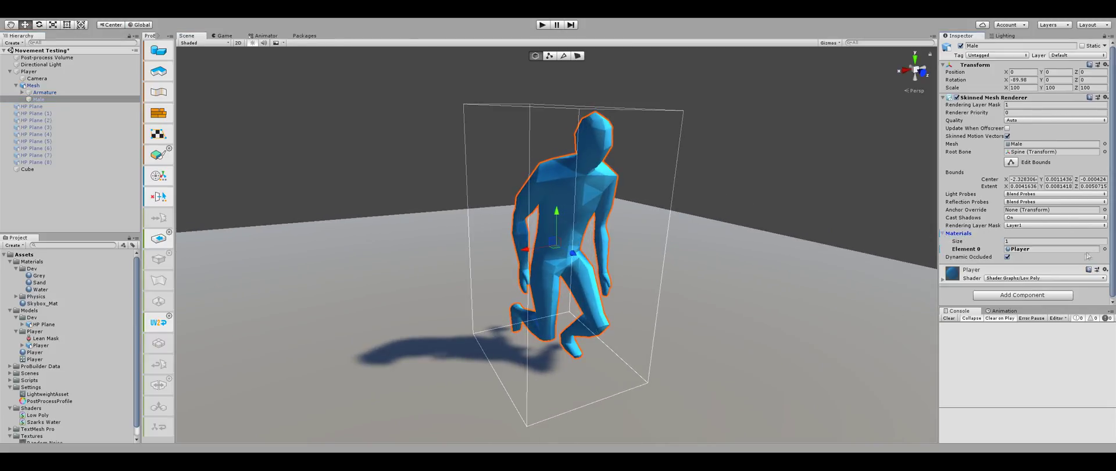
click(1104, 249)
key(ctrl+z)
click(678, 184)
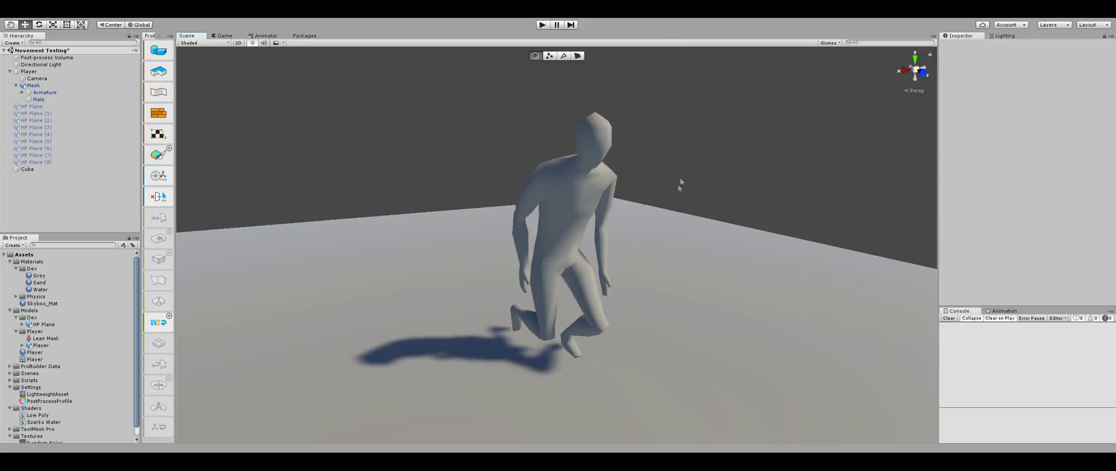
mouse_move(707, 231)
alt+mouse_down()
mouse_move(621, 229)
mouse_move(707, 228)
alt+mouse_up()
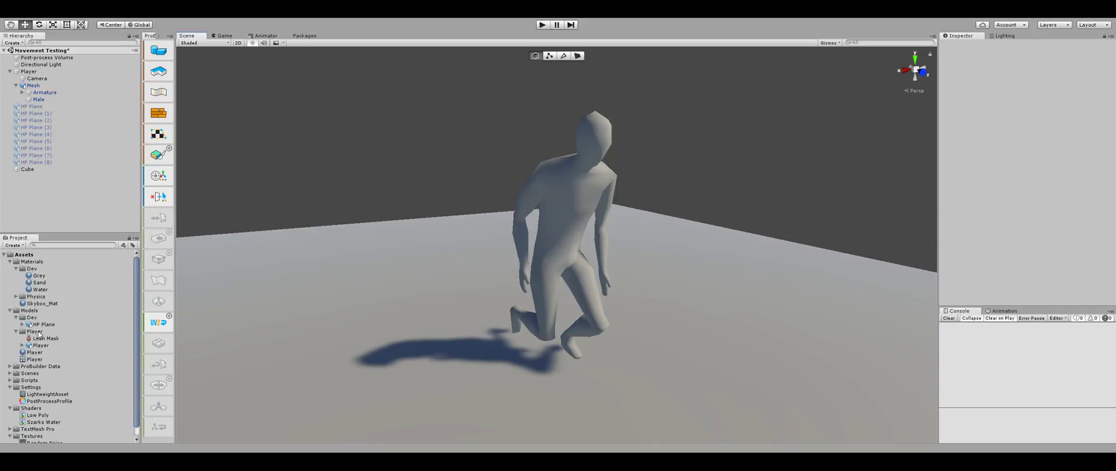
In the Player model's import settings, set Normals to Calculate with a smoothing angle of 0 and apply the changes
click(36, 345)
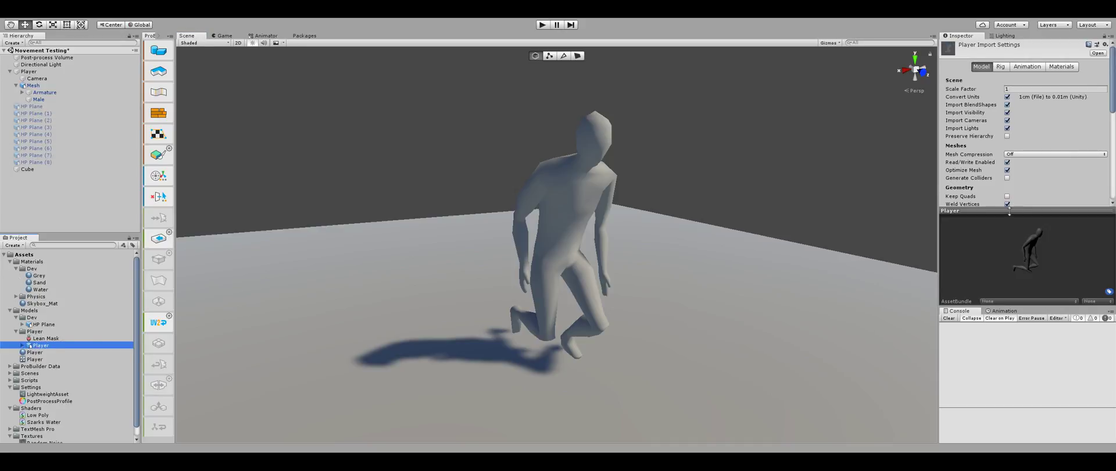
click(1009, 210)
drag(996, 306, 996, 362)
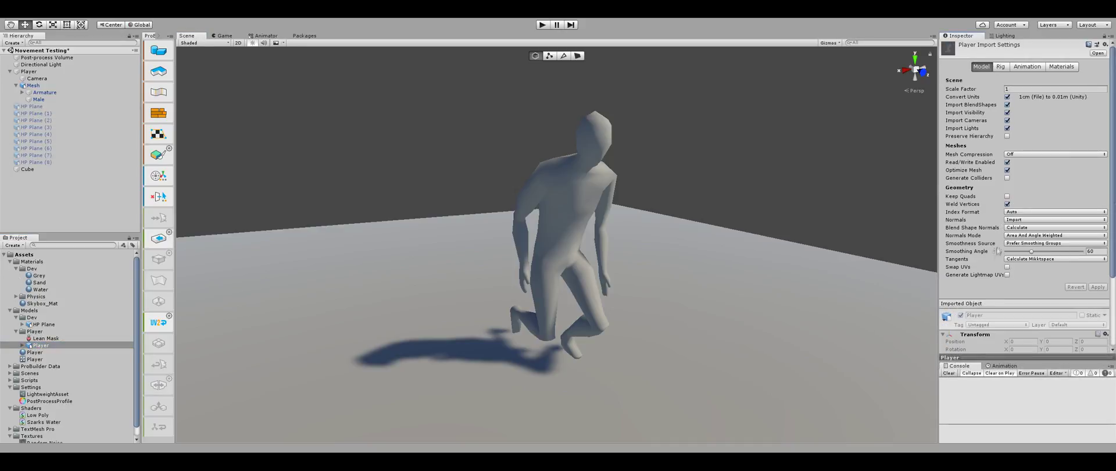
click(1016, 221)
click(1025, 235)
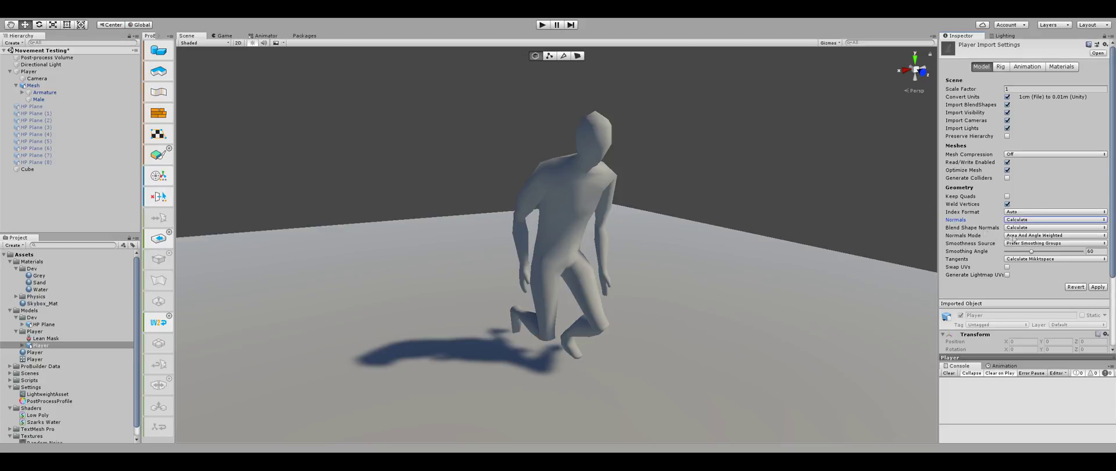
drag(1031, 251, 993, 253)
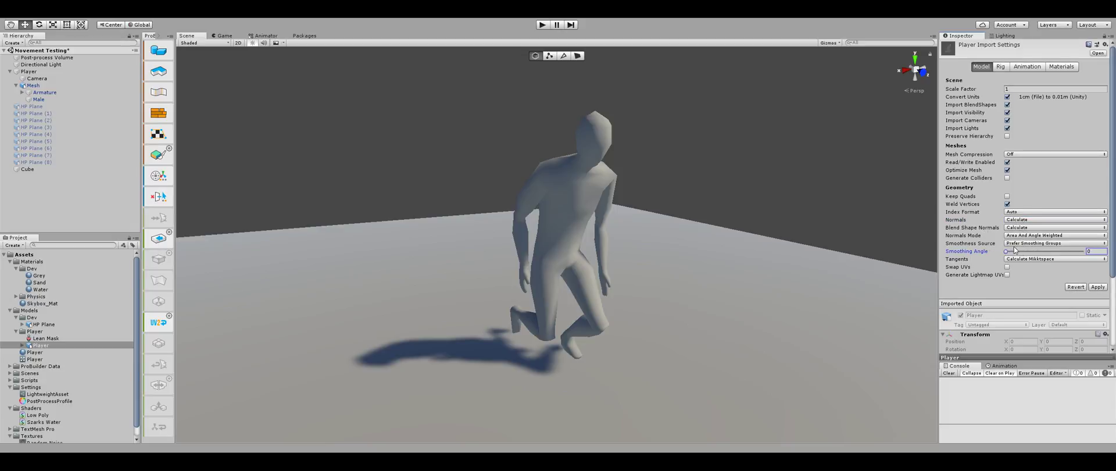
click(1096, 288)
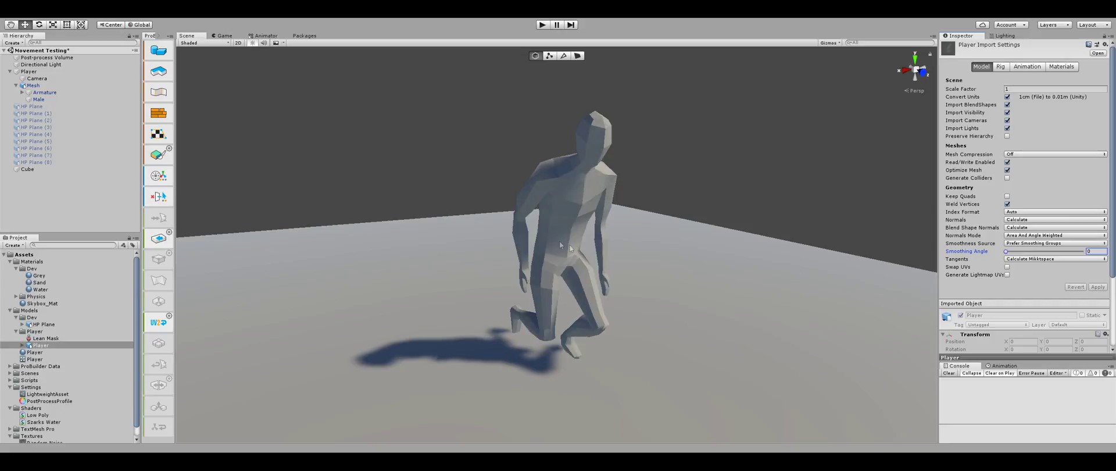
alt+drag(623, 194, 563, 197)
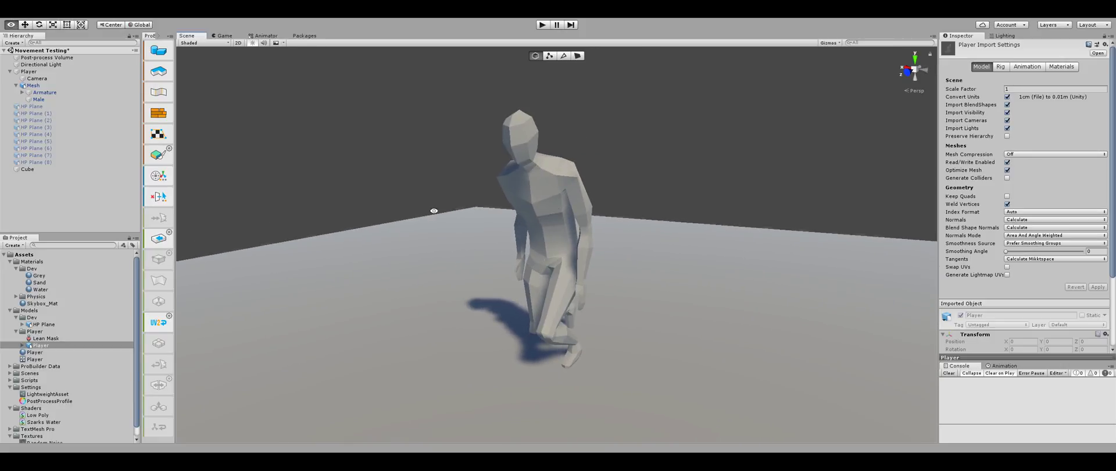
alt+drag(436, 217, 553, 230)
Set the Directional Light's shadow bias to 0.21 and its normal bias to 1.06
click(504, 241)
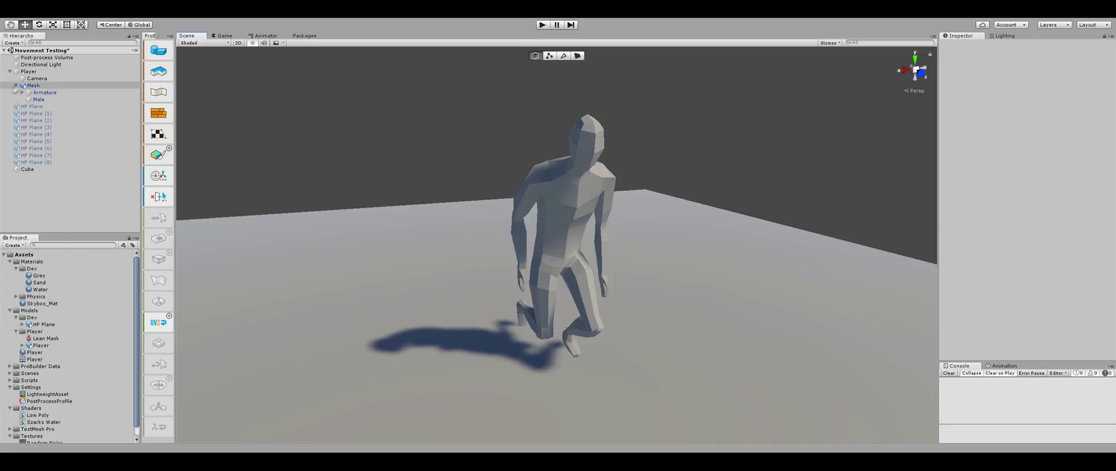
click(33, 86)
click(30, 72)
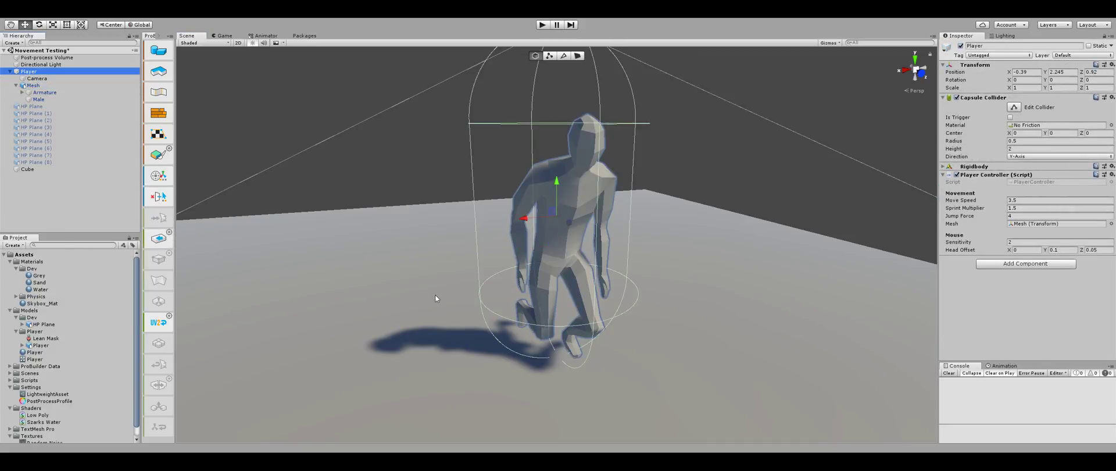
click(445, 340)
click(40, 64)
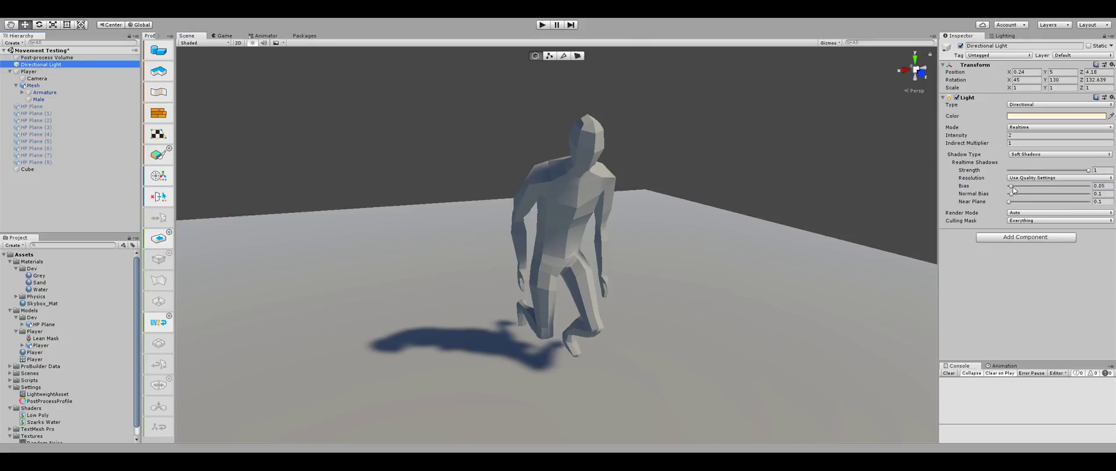
drag(1012, 186, 1034, 194)
alt+drag(456, 182, 567, 256)
middle_drag(602, 328, 620, 226)
alt+drag(620, 227, 514, 241)
scroll(494, 236, up, 6)
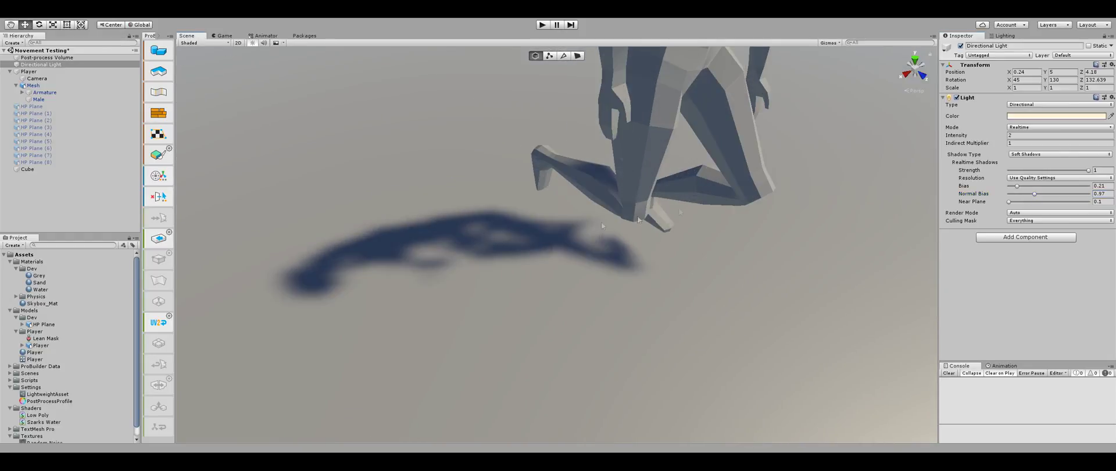
mouse_move(1034, 194)
mouse_down()
mouse_move(1055, 194)
mouse_move(1038, 194)
mouse_up()
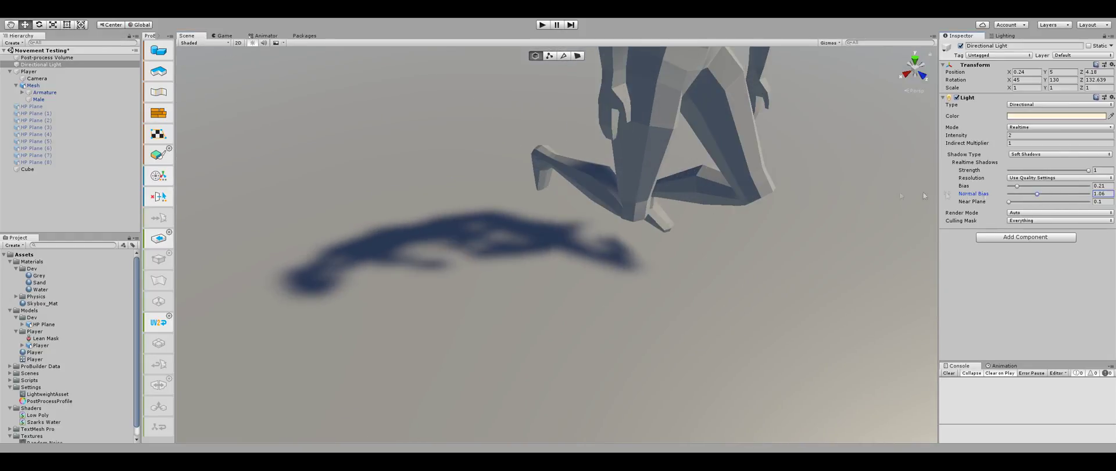
Examine the shading and shadow of the player figure from several sides
scroll(613, 205, down, 6)
scroll(613, 205, down, 3)
alt+drag(613, 204, 510, 262)
alt+drag(698, 175, 665, 139)
middle_drag(666, 139, 587, 189)
click(536, 203)
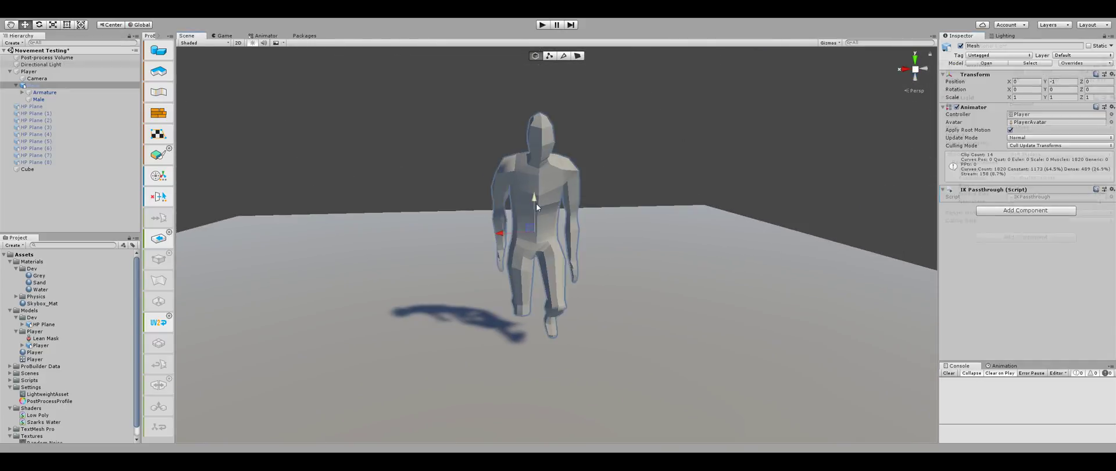
alt+drag(623, 260, 493, 253)
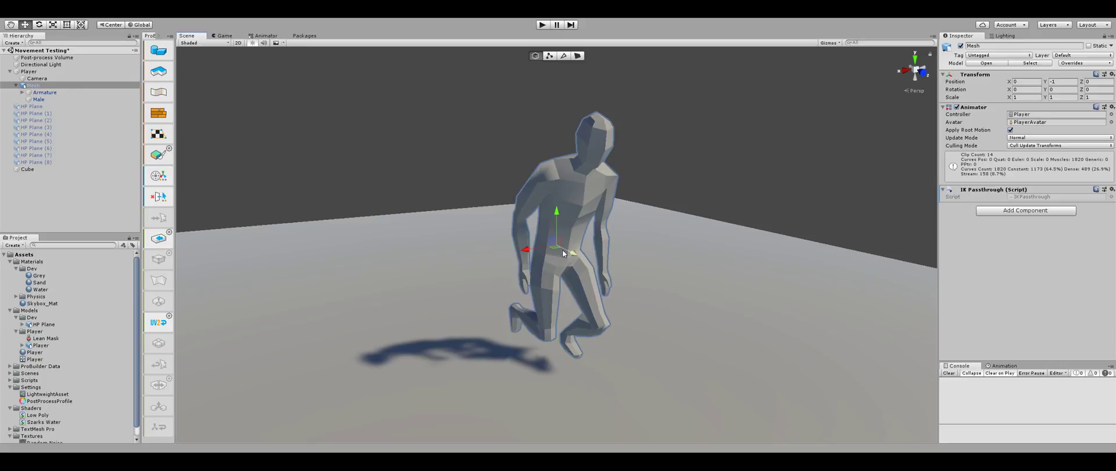
click(490, 156)
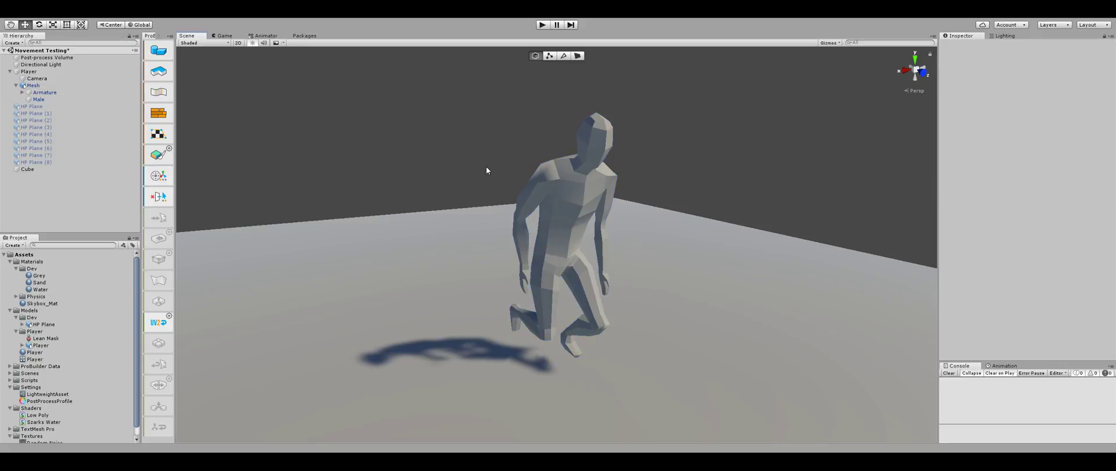
alt+drag(491, 174, 503, 289)
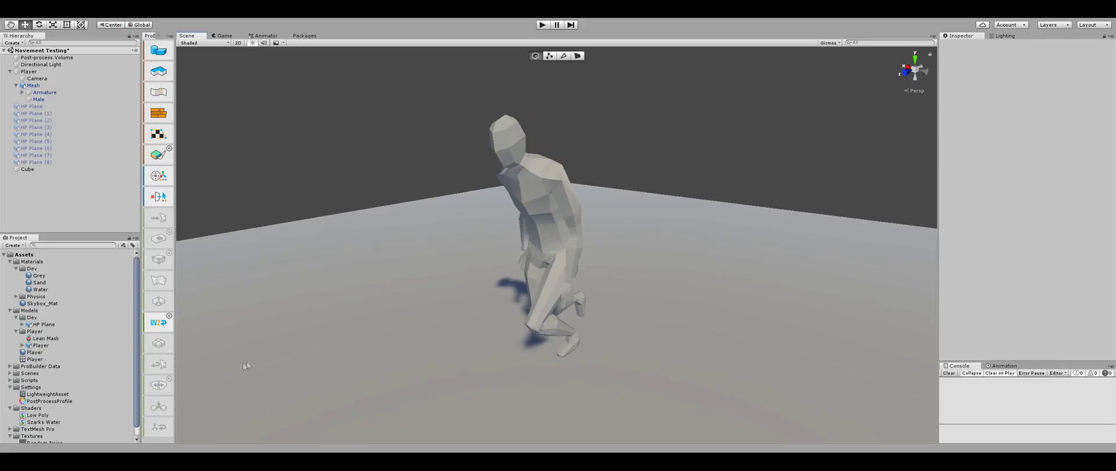
Create a PBR shader graph named Low Poly Shader Tutorial in the Shaders folder and open it for editing
click(30, 409)
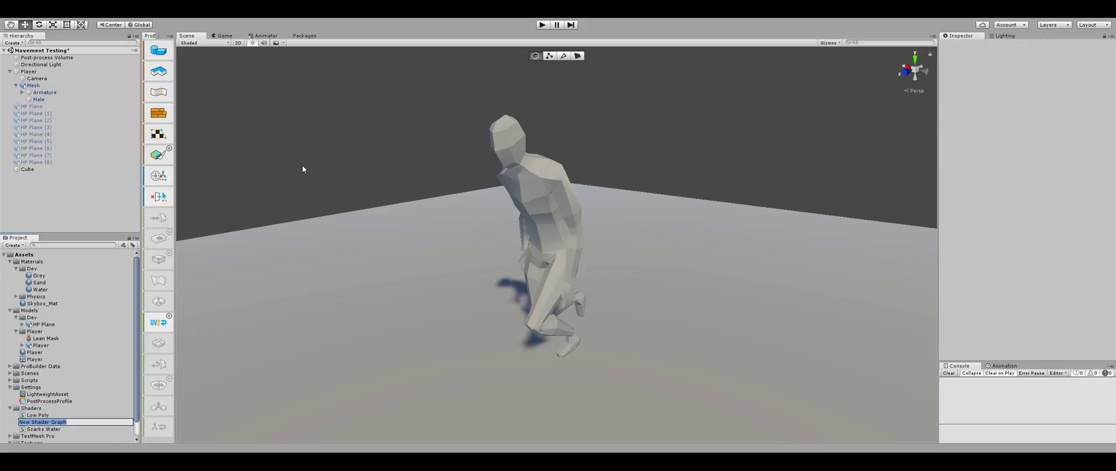
text(low)
click(28, 353)
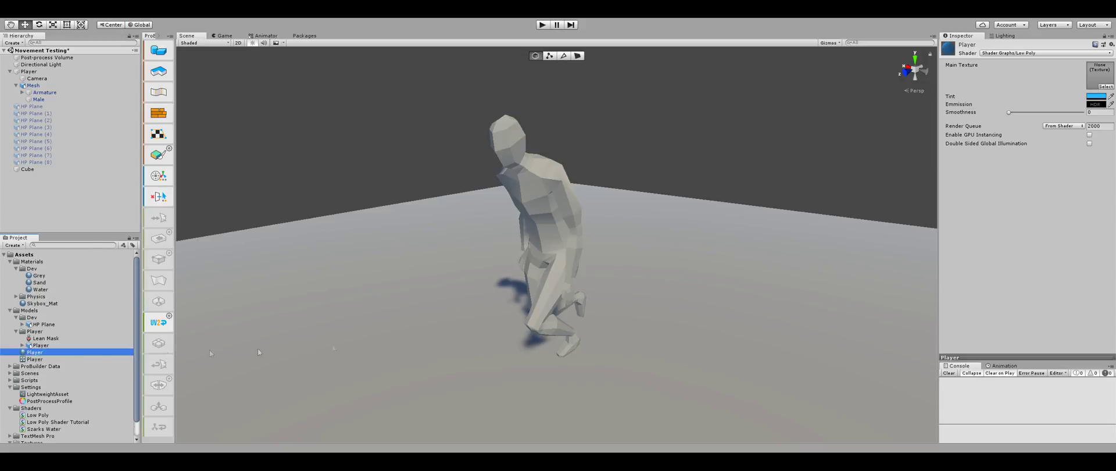
alt+drag(259, 352, 530, 220)
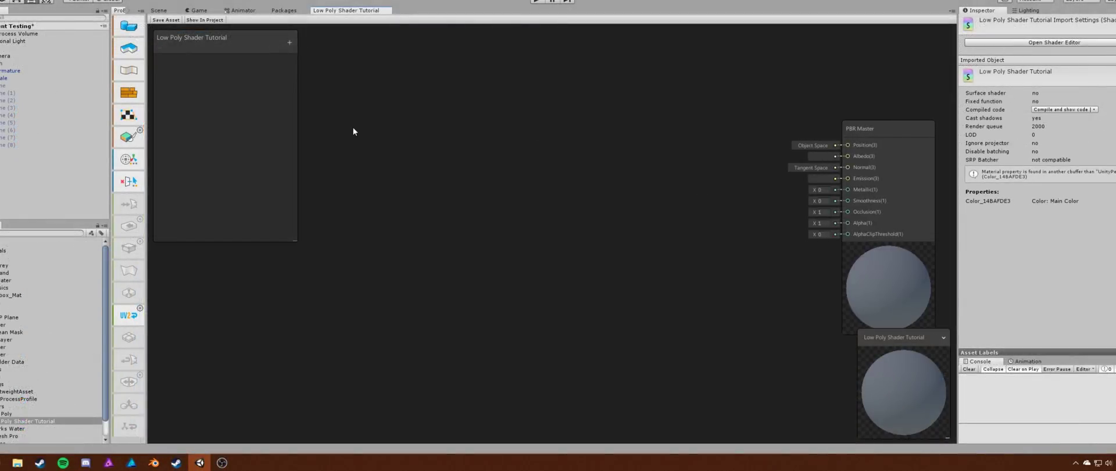
Reposition the PBR Master node in the graph, leaving open space before it for input nodes
middle_drag(470, 145, 374, 107)
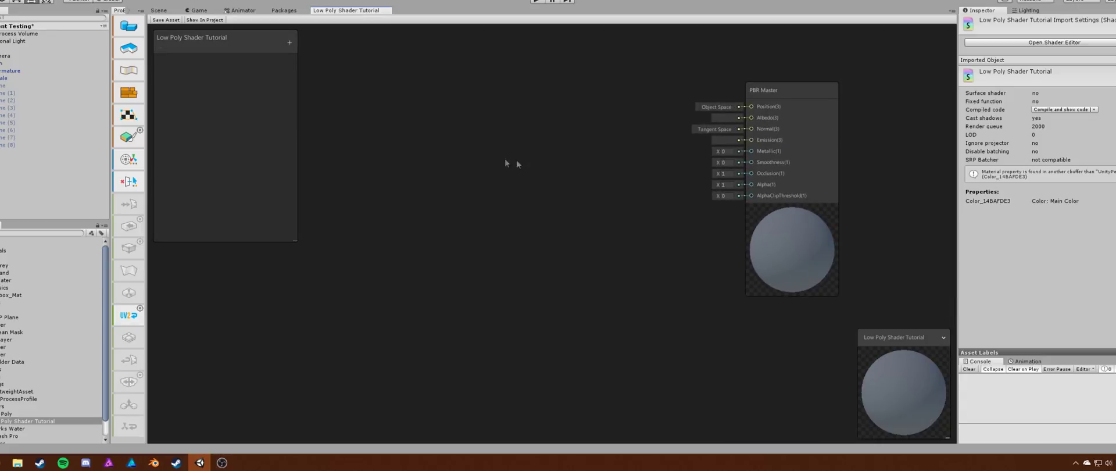
drag(783, 124, 830, 136)
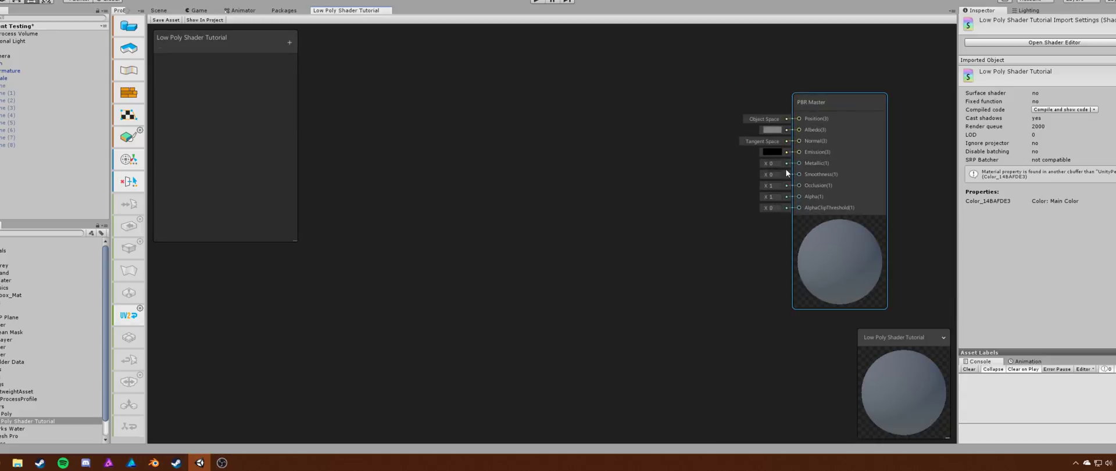
middle_drag(656, 152, 700, 160)
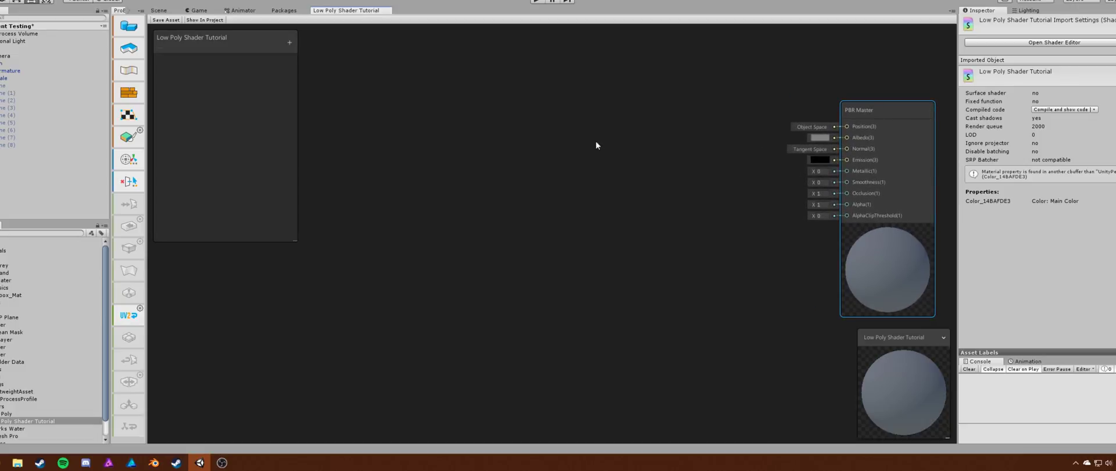
middle_drag(522, 132, 593, 144)
scroll(531, 138, down, 1)
middle_drag(392, 148, 408, 144)
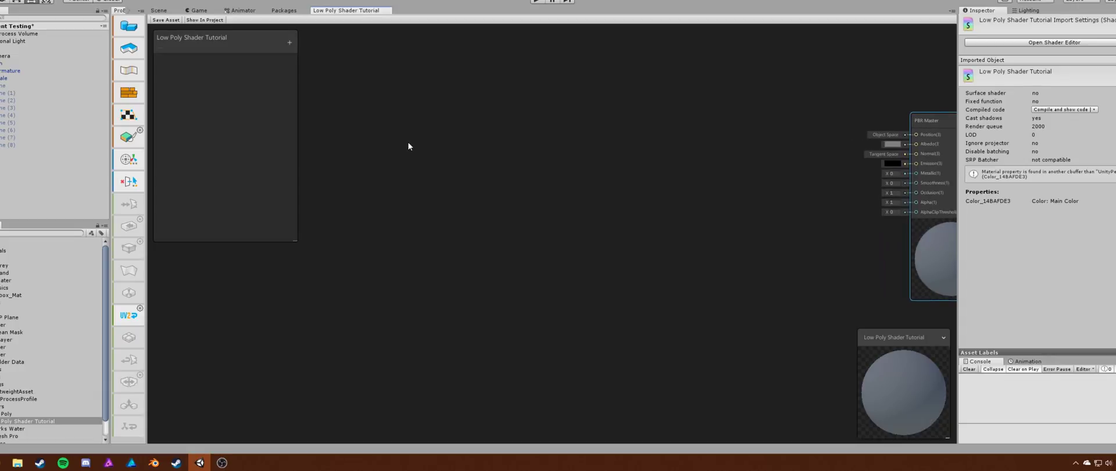
Add a Position node in World space and place it beside the blackboard, well before the PBR Master node
right_click(371, 139)
click(393, 145)
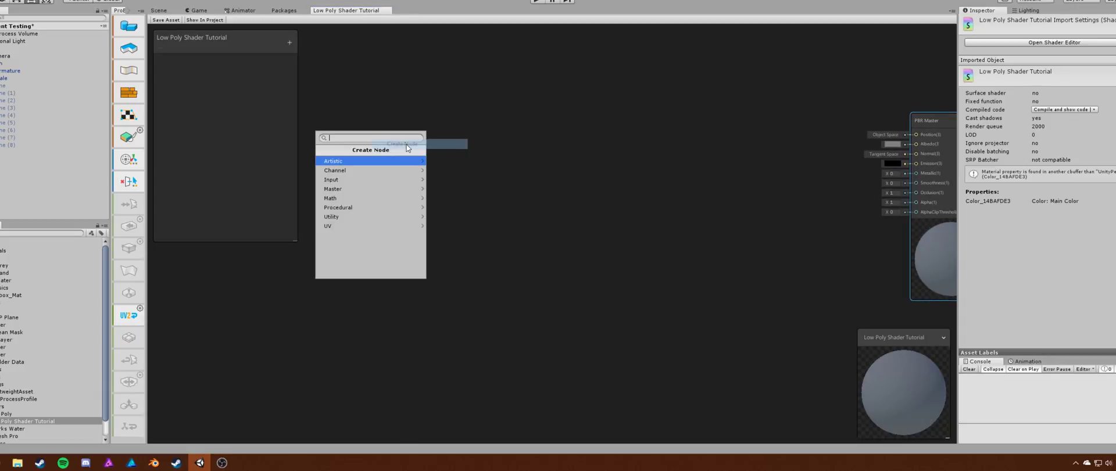
text(position)
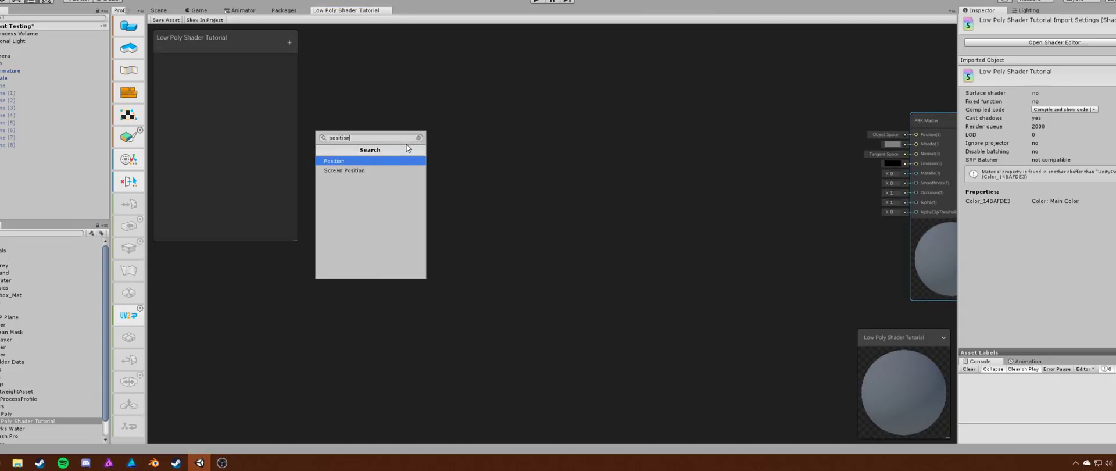
key(Return)
scroll(408, 194, up, 1)
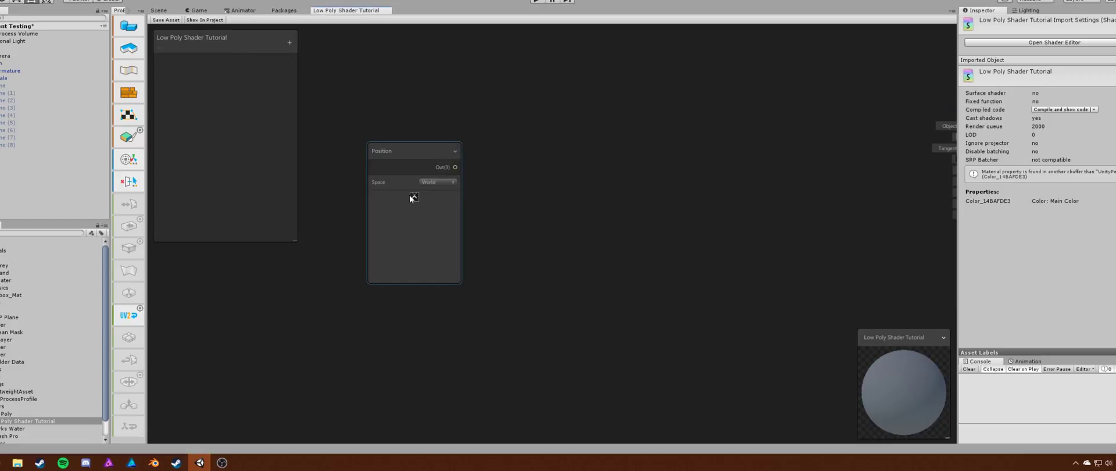
drag(406, 175, 382, 120)
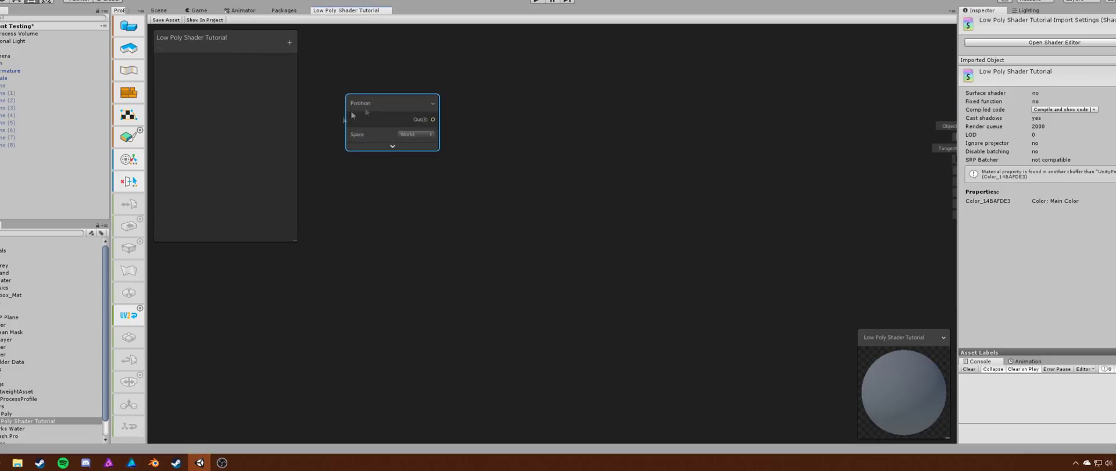
scroll(407, 119, down, 1)
middle_drag(407, 120, 428, 152)
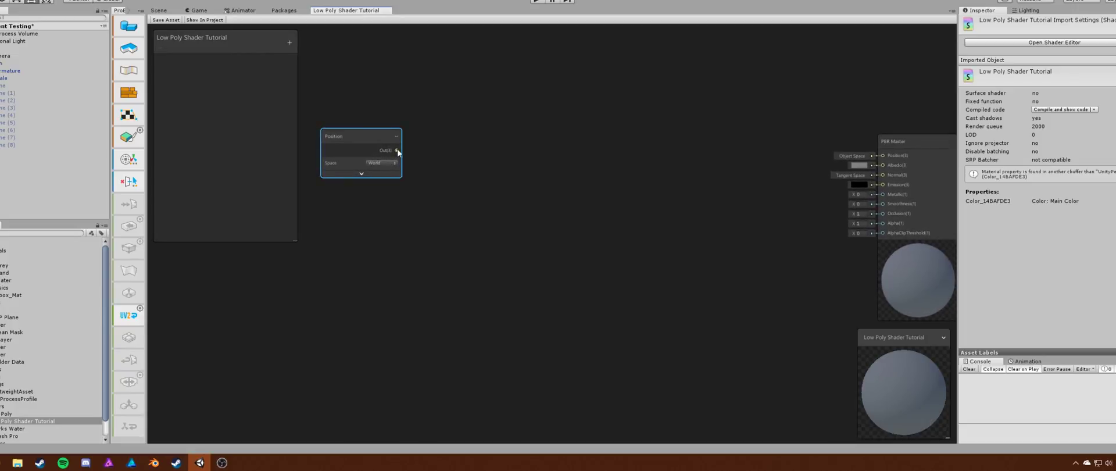
Add a DDX node fed by the Position output and place it below and beyond the Position node
drag(397, 151, 435, 99)
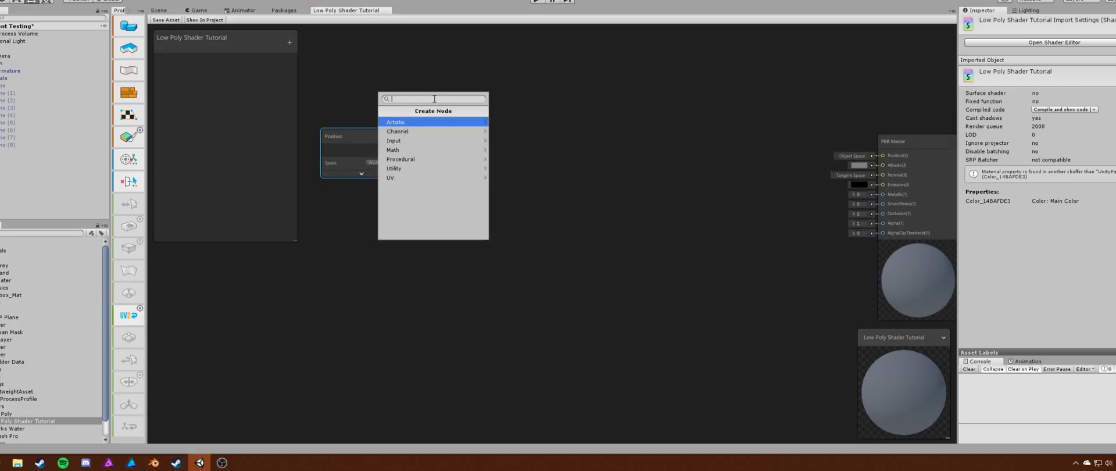
text(ddx)
click(410, 123)
drag(464, 143, 457, 234)
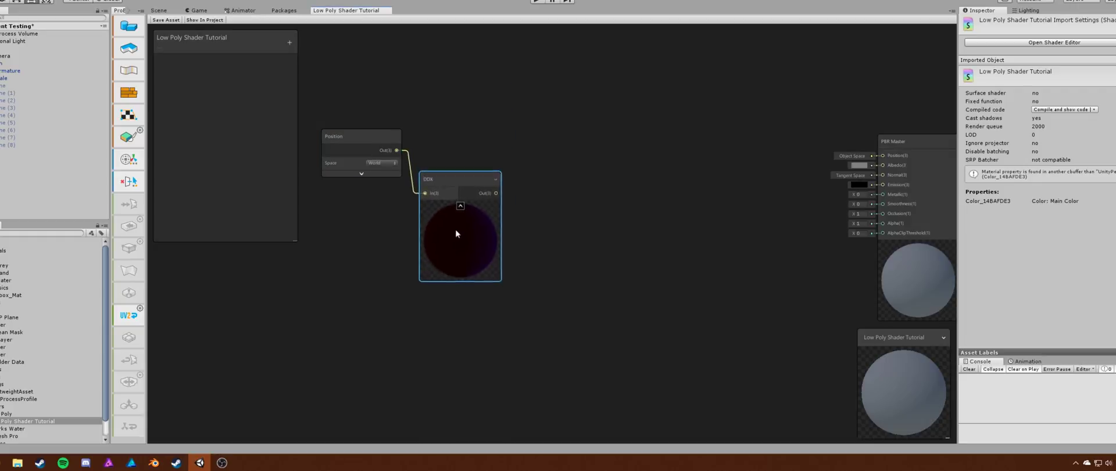
Add a DDY node fed by the same Position output and place it above the DDX node
scroll(416, 150, up, 1)
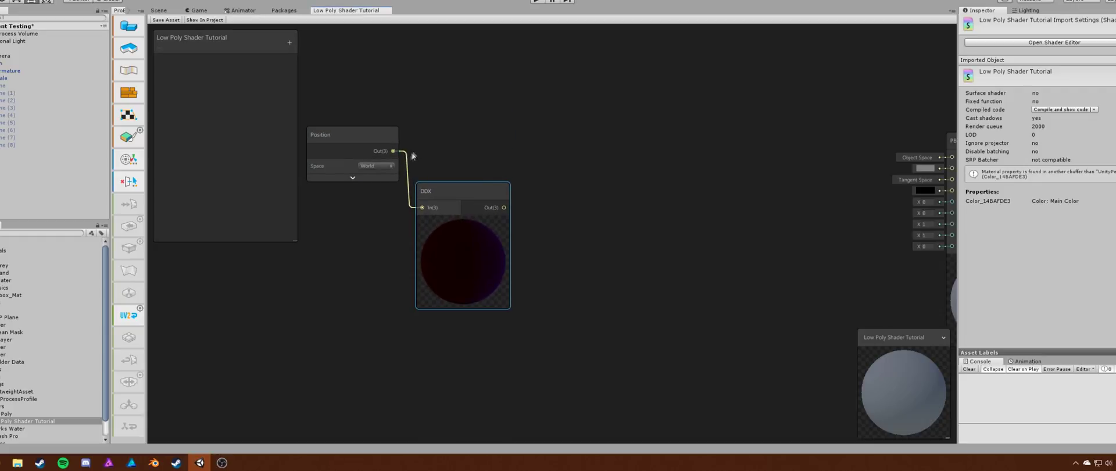
drag(393, 151, 417, 105)
text(ddy)
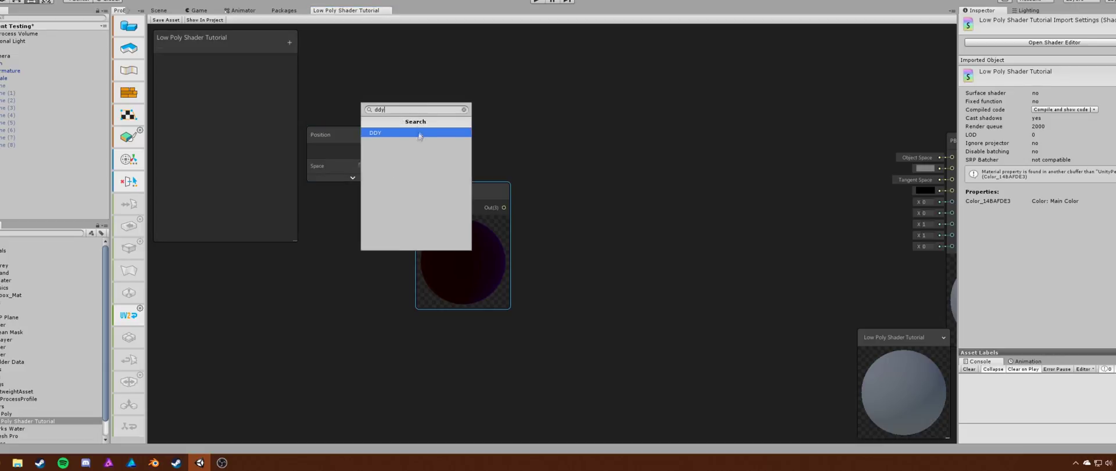
click(419, 135)
drag(441, 169, 442, 129)
Add a Cross Product node with DDY into A and DDX into B, and collapse its preview
middle_drag(499, 144, 445, 136)
middle_drag(439, 101, 448, 115)
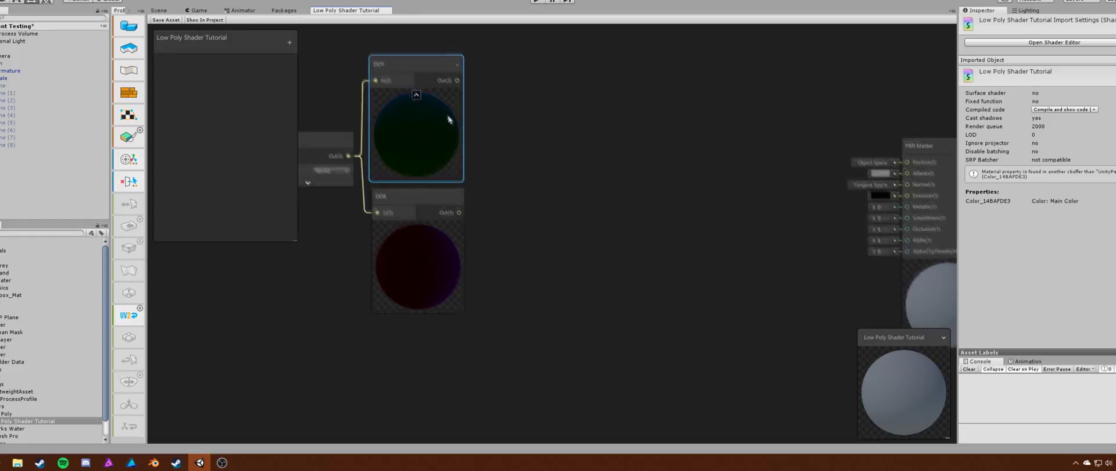
key(space)
text(c)
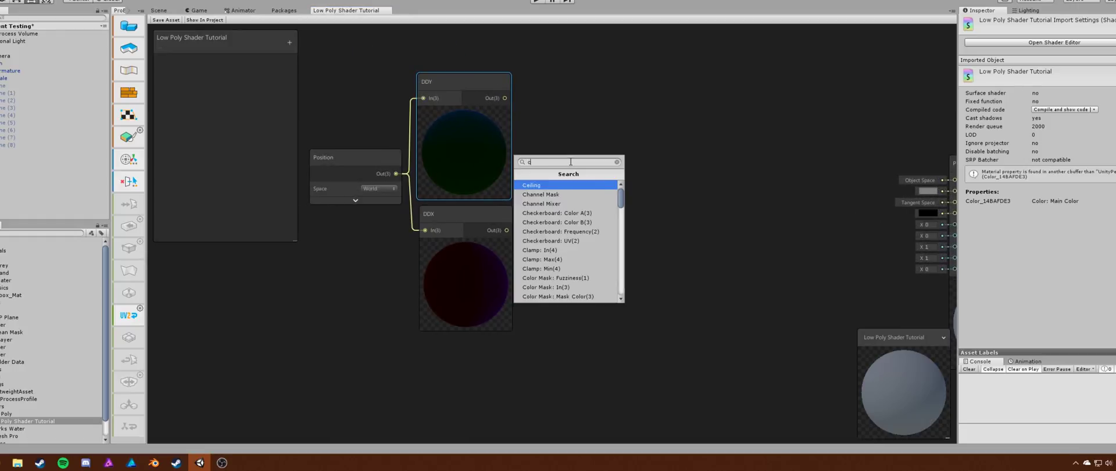
text(ross)
key(Return)
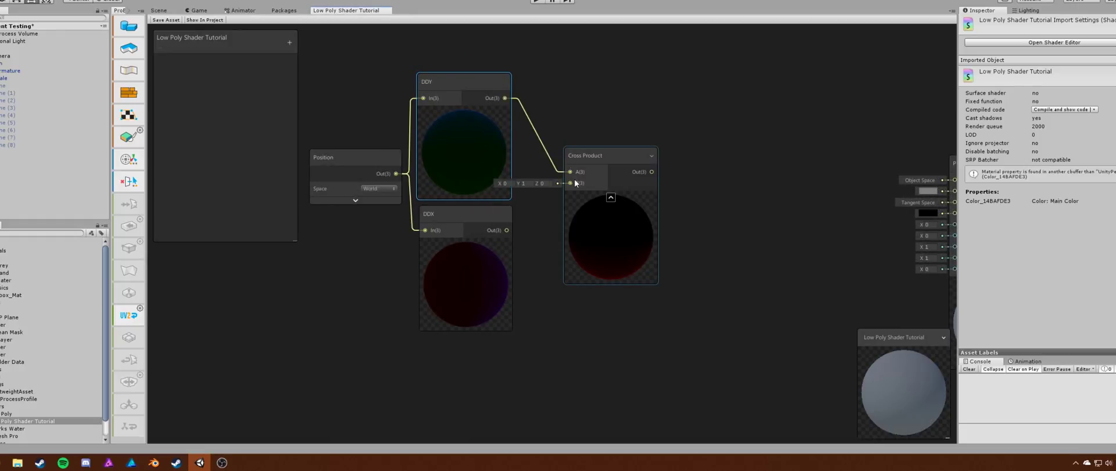
drag(506, 230, 602, 194)
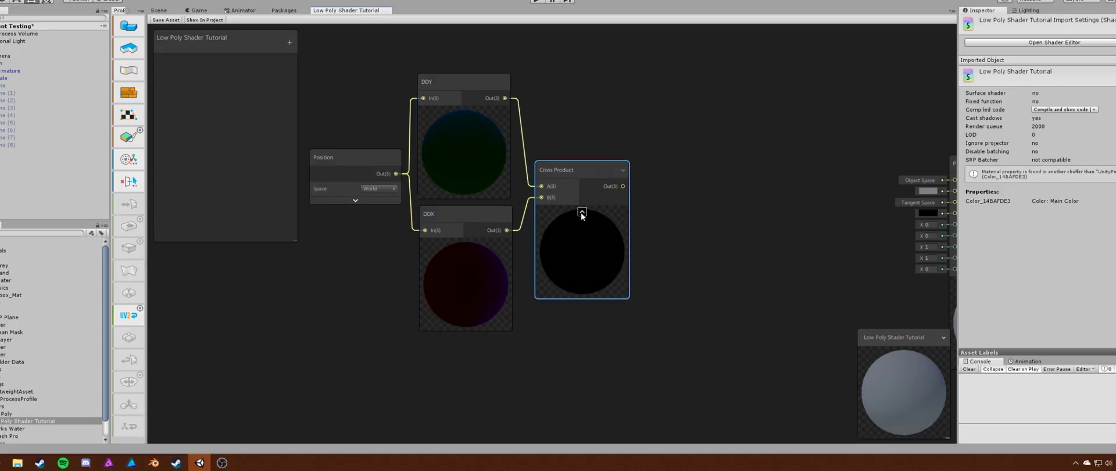
click(582, 212)
Add a Normalize node after the Cross Product, feed it the cross product output, and select the input nodes
middle_drag(581, 215, 516, 213)
key(space)
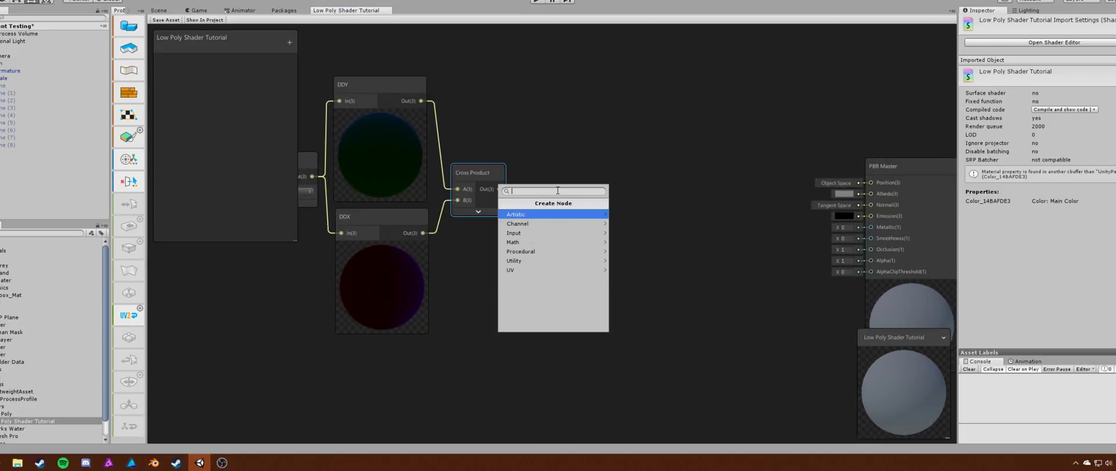
text(normalize)
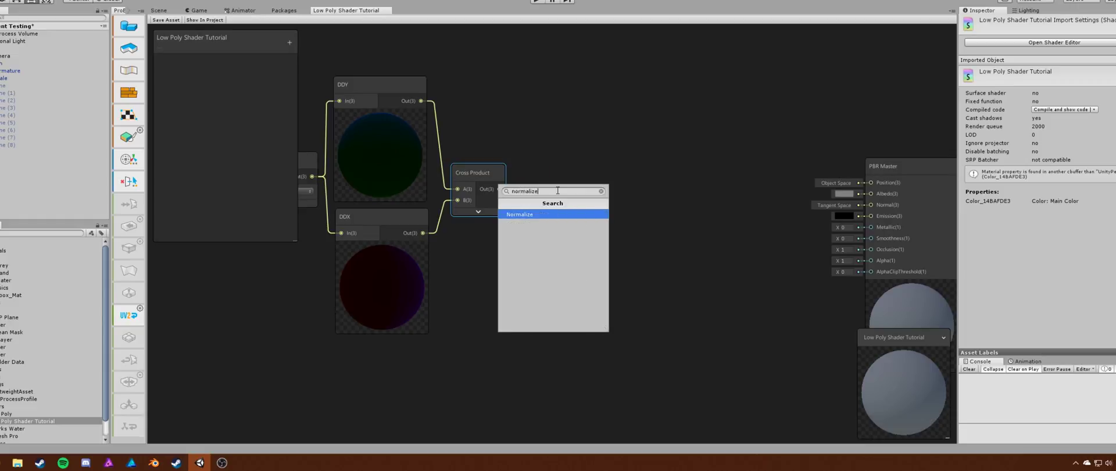
key(Return)
drag(567, 183, 561, 176)
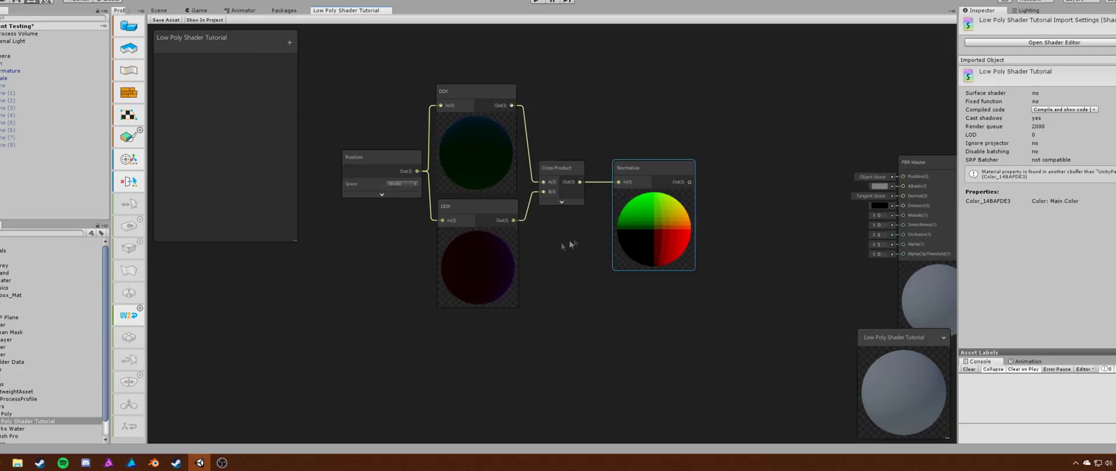
drag(342, 300, 655, 113)
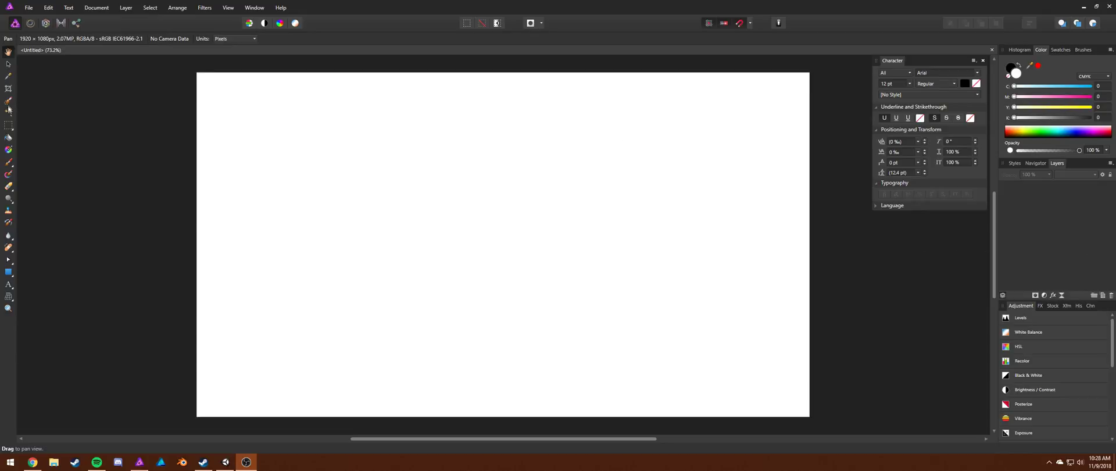
Switch to the blank Affinity Photo canvas, choose the Paint Brush at 25 px width, and turn off the stabilizer
click(8, 162)
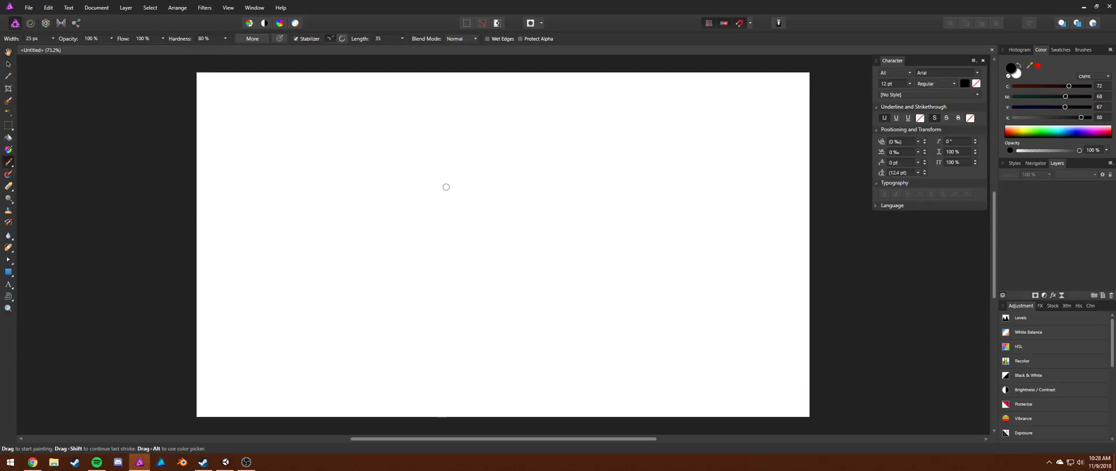
ctrl+scroll(431, 200, up, 2)
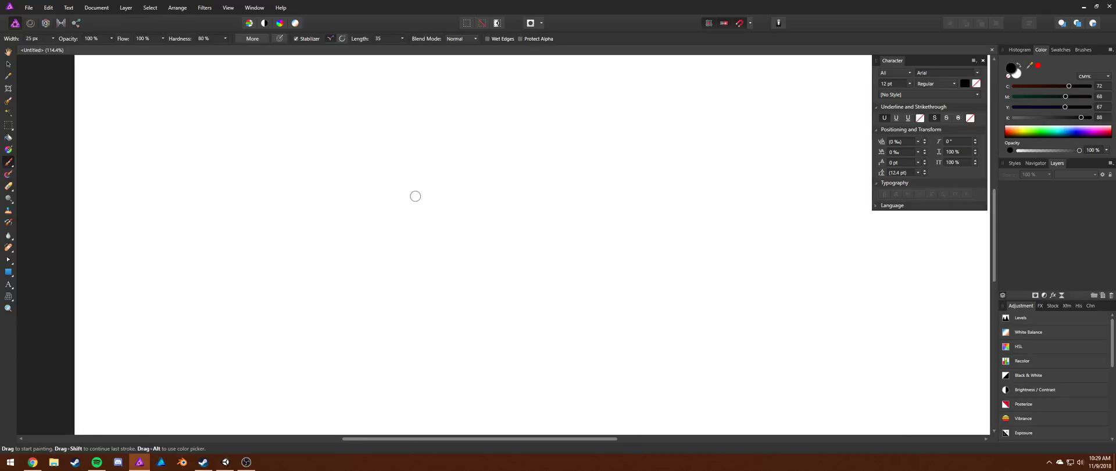
ctrl+scroll(453, 164, down, 1)
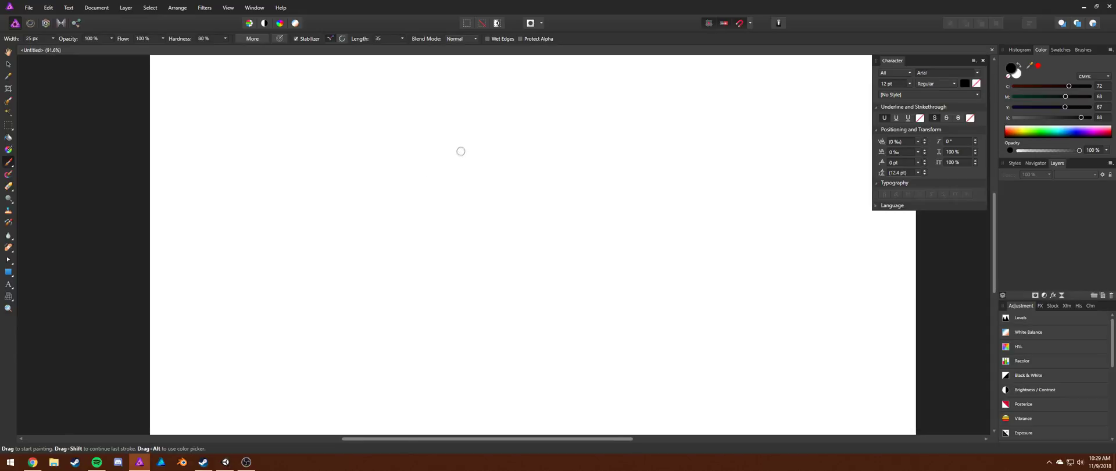
click(470, 145)
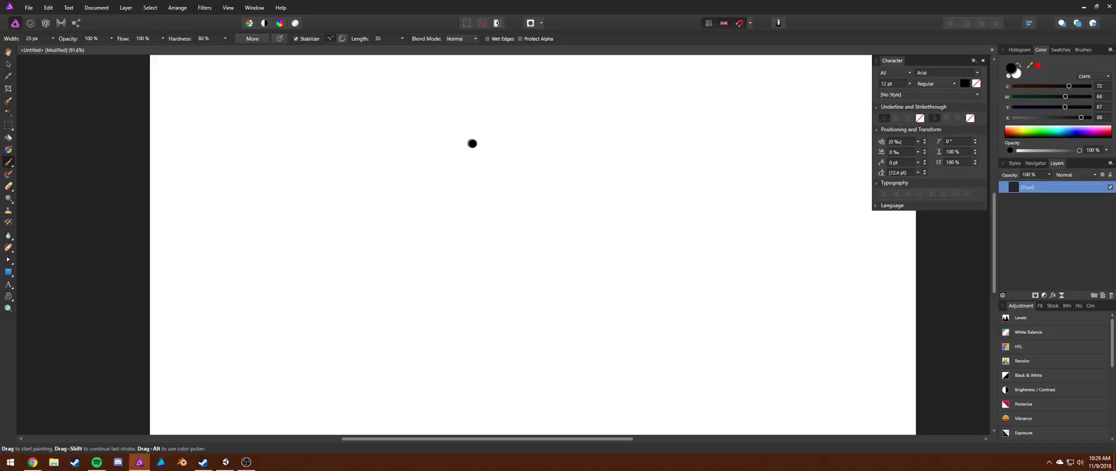
click(296, 38)
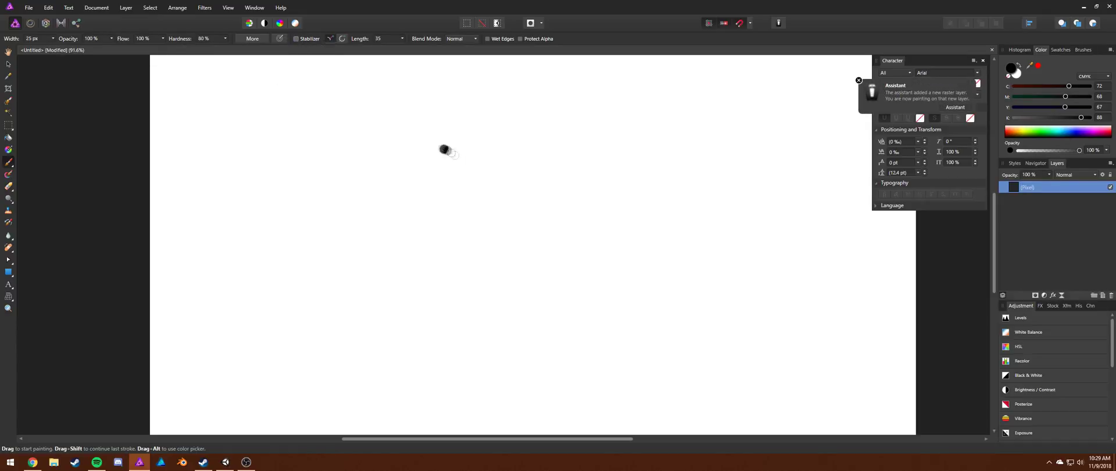
click(457, 157)
Paint a black slanted four-sided outline with a round dot at each corner in the canvas's middle
drag(456, 129, 459, 261)
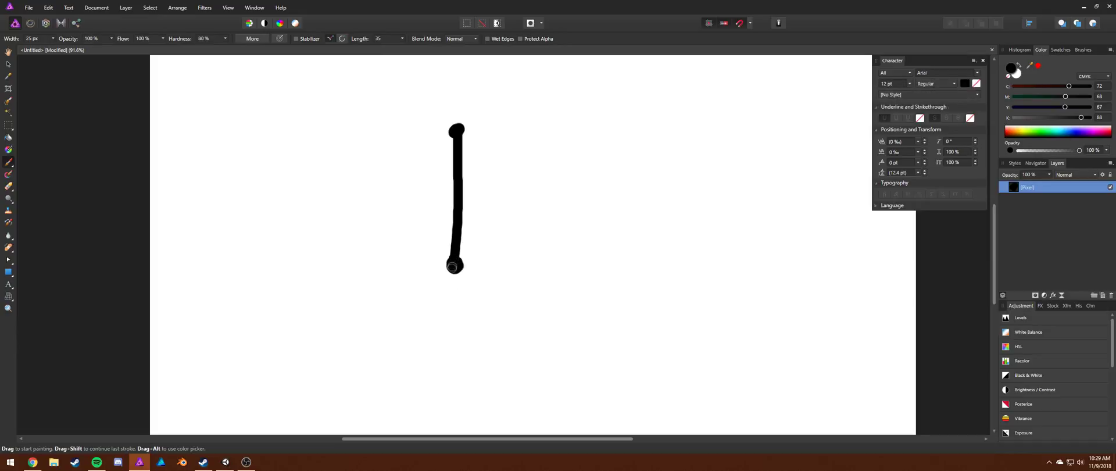
drag(458, 129, 610, 91)
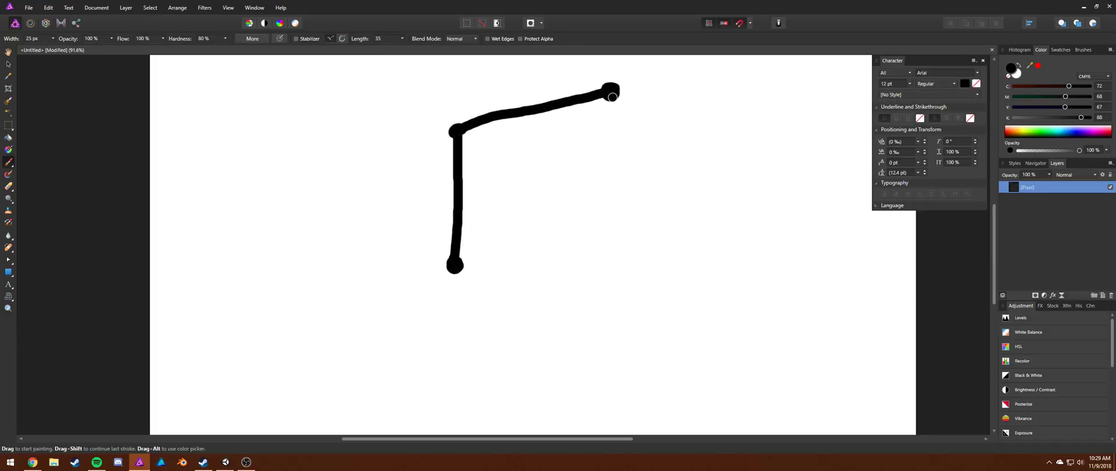
shift+click(612, 245)
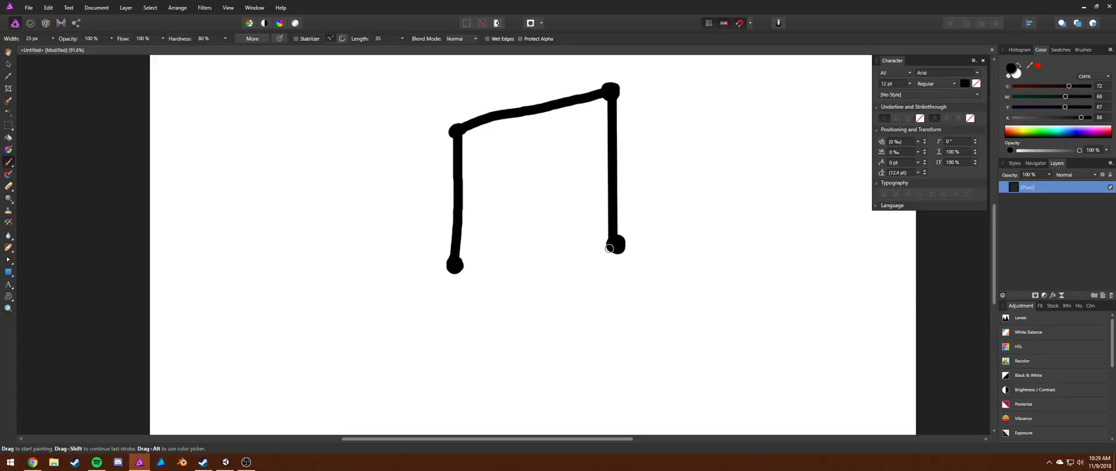
shift+click(455, 265)
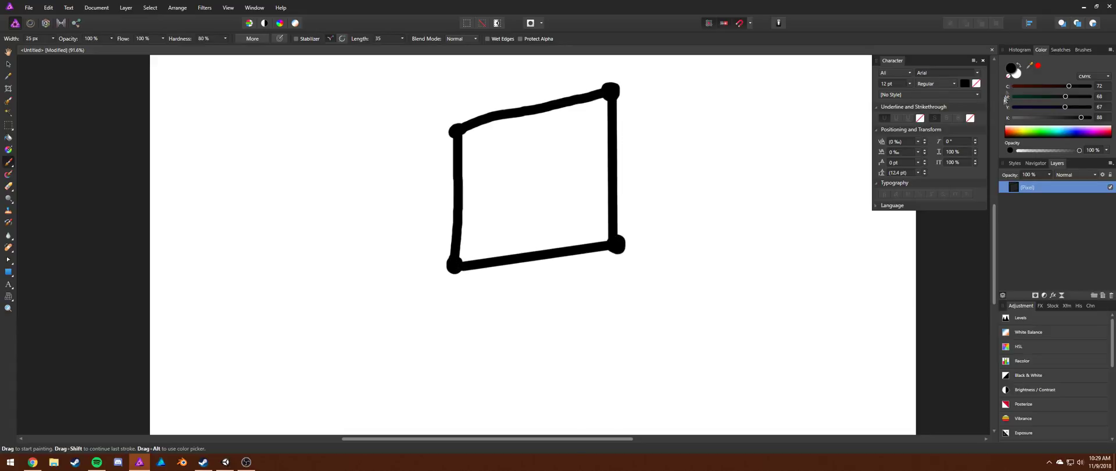
Change the brush colour to red and paint a dot over each of the four corners
click(1039, 66)
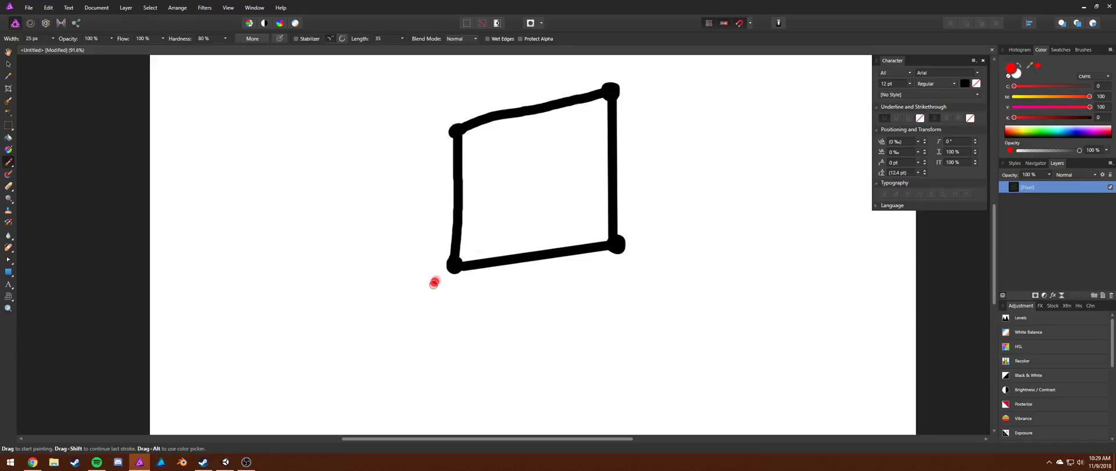
click(457, 262)
click(458, 129)
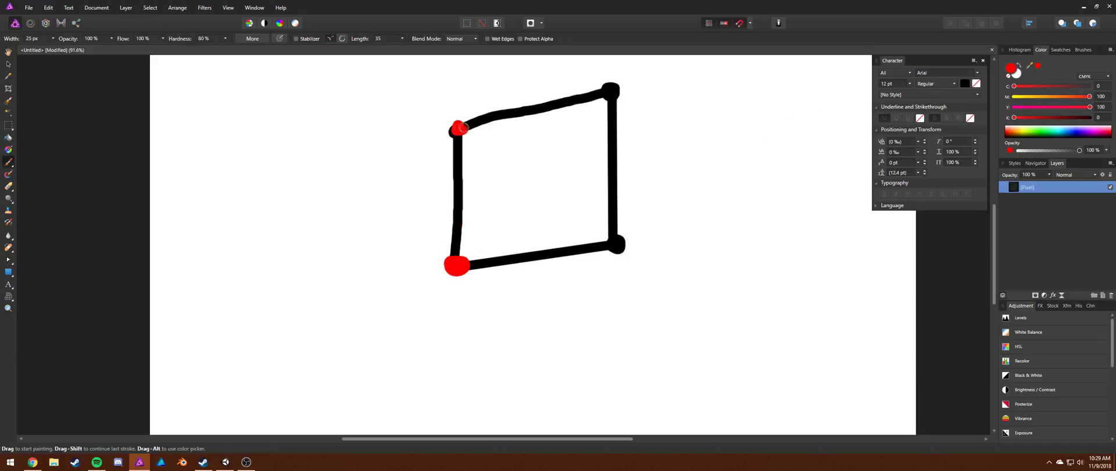
click(611, 90)
click(621, 240)
Set the brush to green with cyan 100, magenta 0 and yellow 100, and paint a rightward arrow above the upper edge
scroll(523, 175, up, 2)
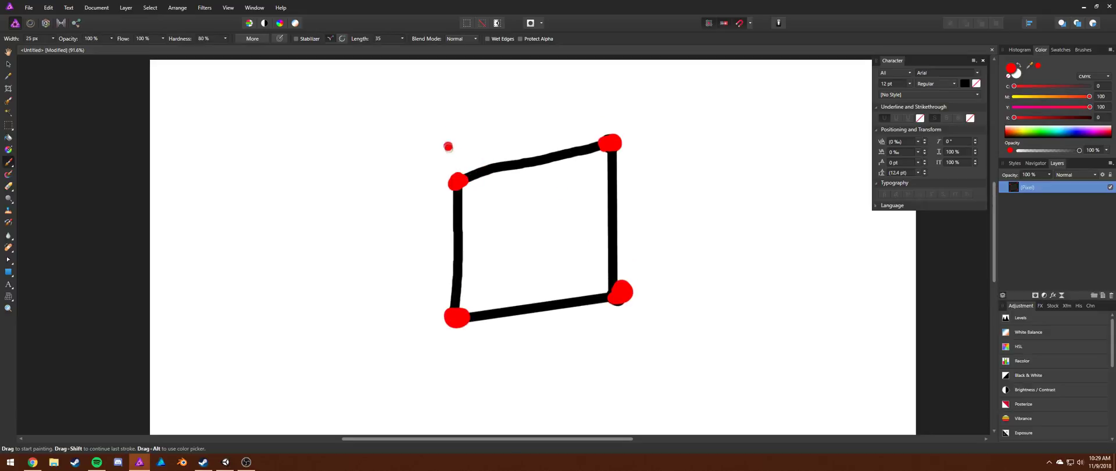
click(1014, 97)
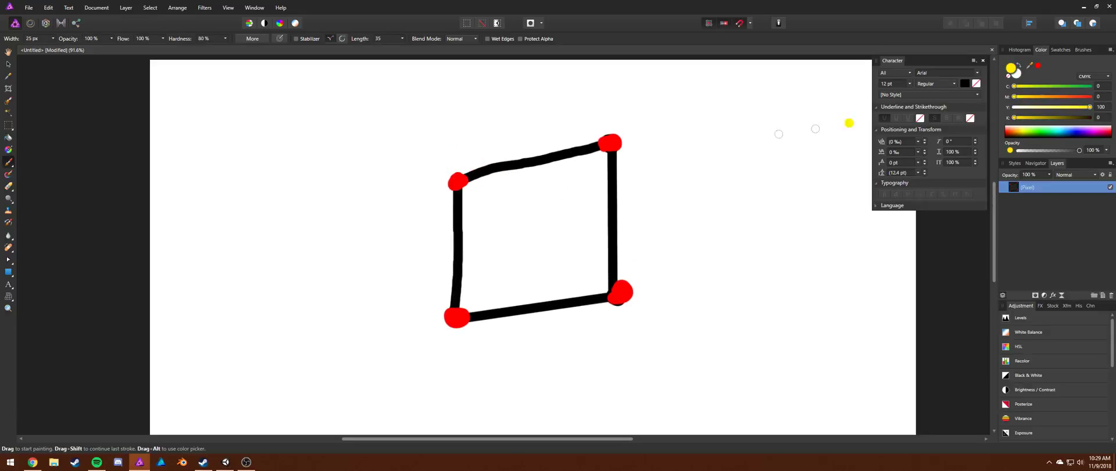
drag(1060, 87, 1092, 86)
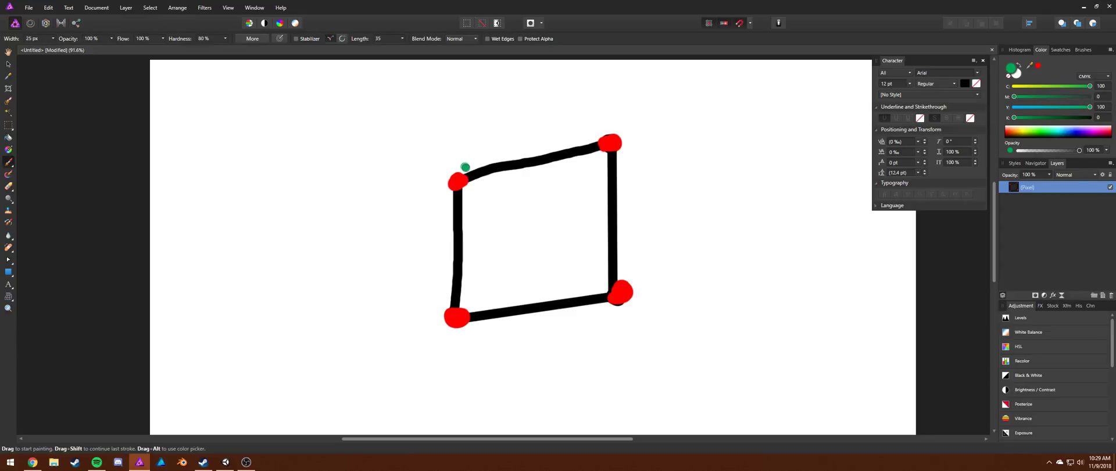
click(462, 167)
shift+click(591, 127)
mouse_move(564, 119)
mouse_down()
mouse_move(588, 131)
mouse_move(577, 142)
mouse_up()
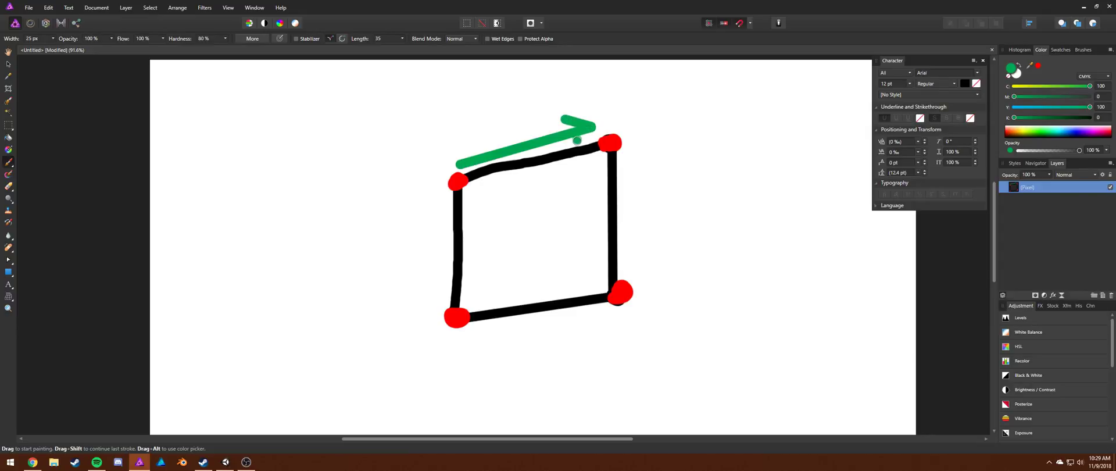
Paint a green downward arrow alongside the quadrilateral's left edge
scroll(540, 180, down, 1)
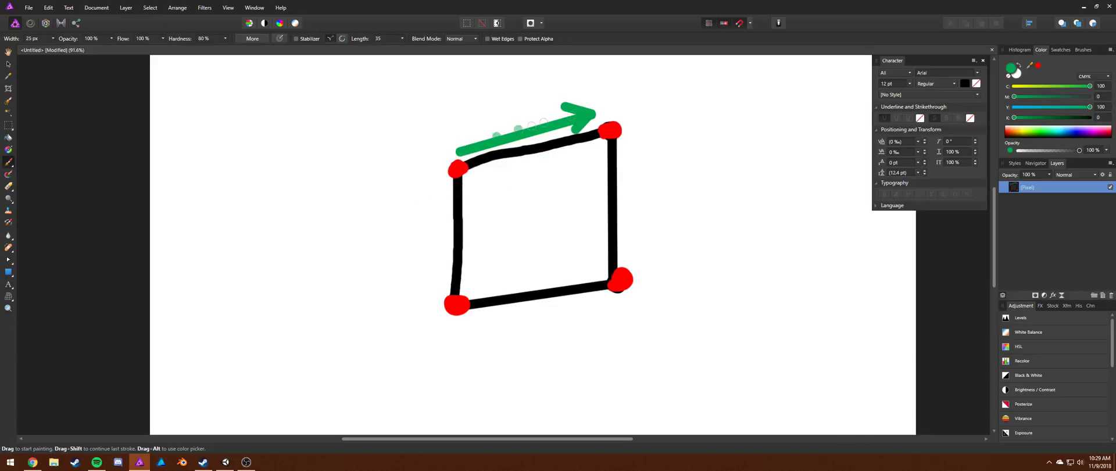
click(433, 170)
shift+click(429, 299)
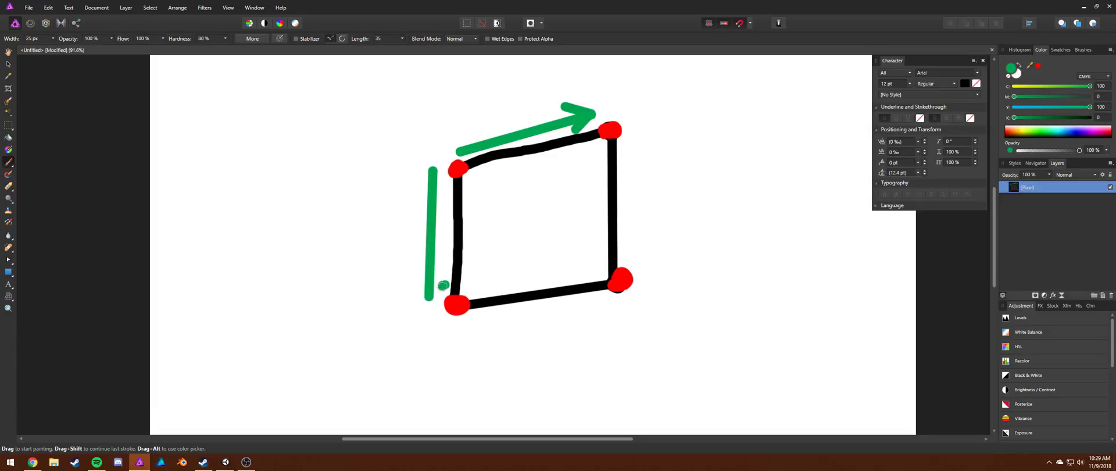
drag(444, 285, 429, 299)
Extend the tails of the two green arrows so they meet at the quadrilateral's upper-left corner
scroll(439, 185, up, 2)
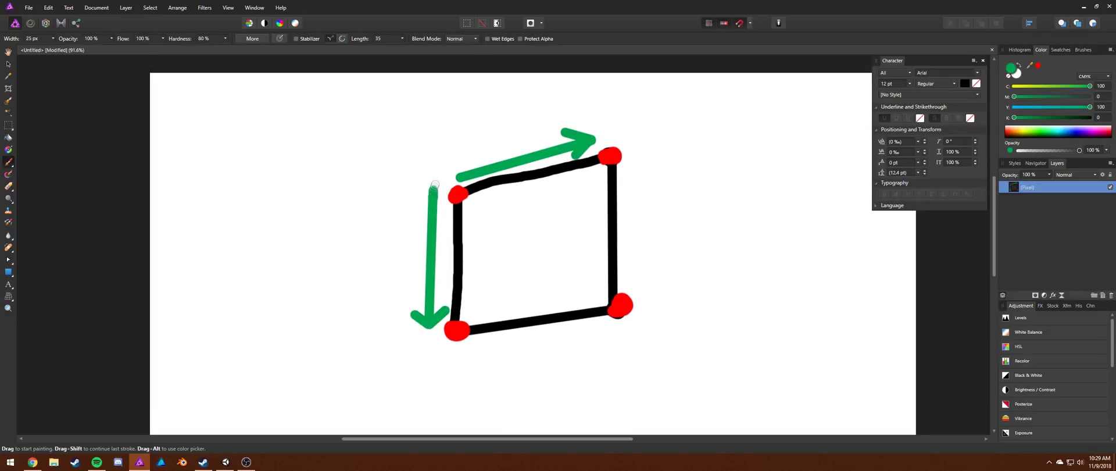
drag(434, 185, 463, 175)
drag(440, 180, 549, 153)
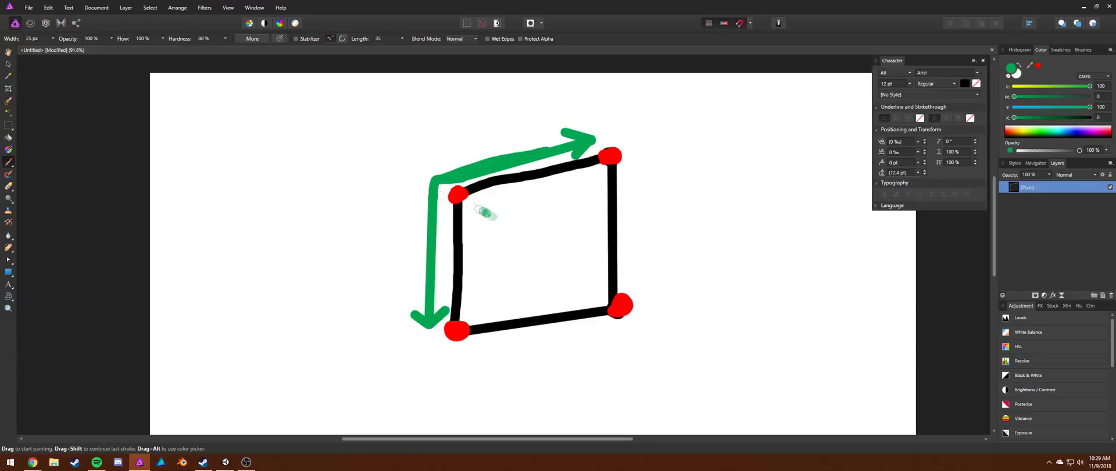
Paint a third green arrow from the shared corner outward to the upper left, with its arrowhead
shift+click(304, 104)
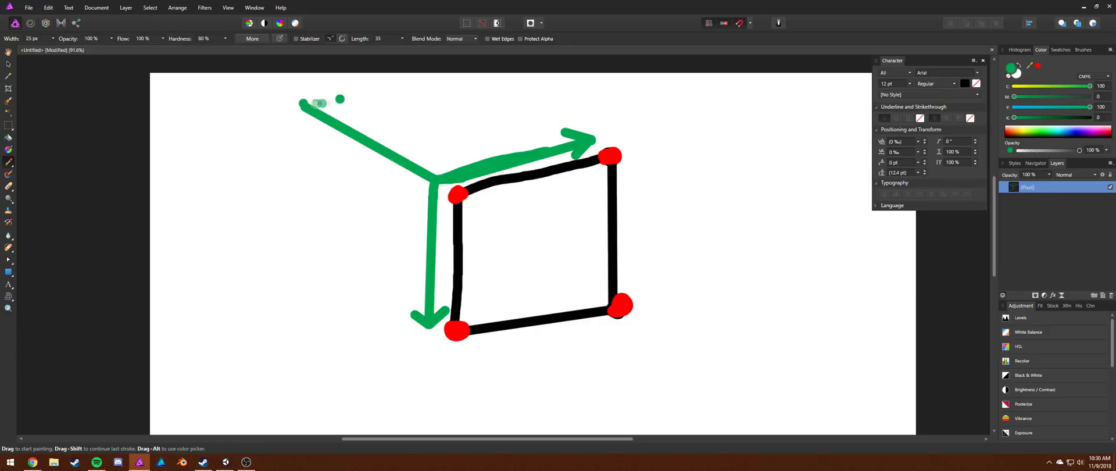
shift+click(341, 99)
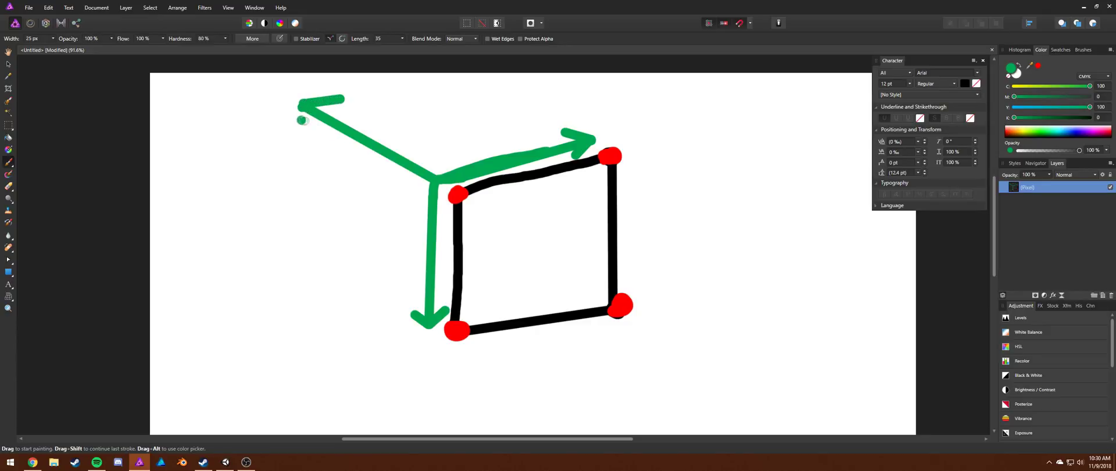
shift+click(304, 135)
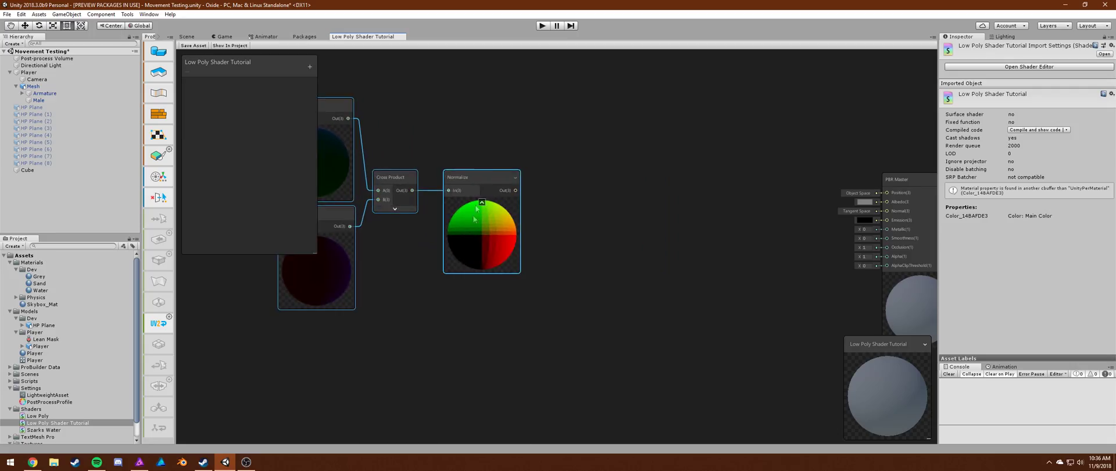
Return to the Low Poly Shader Tutorial graph in Unity and deselect the selected nodes
click(471, 158)
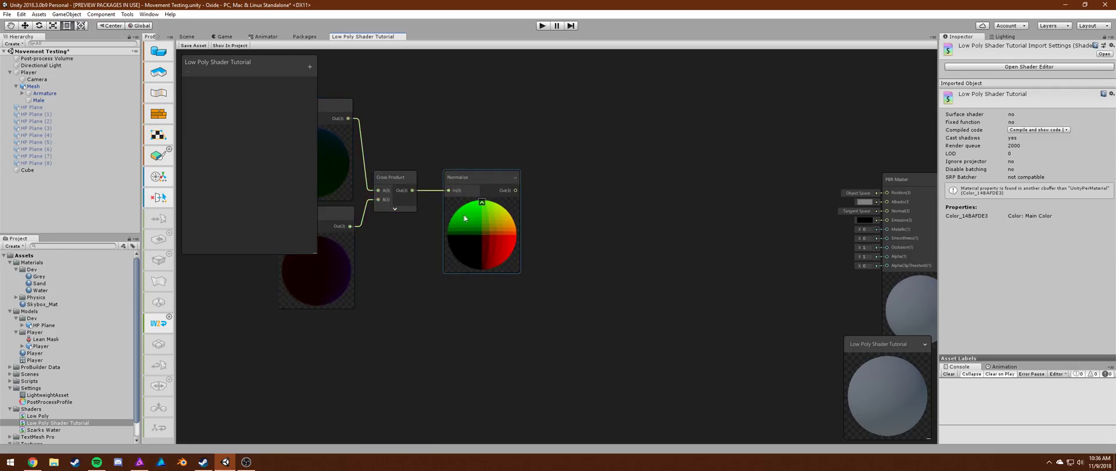
Add a Vector4 property named Light Direction to the shader graph and make it non-exposed
middle_drag(520, 192, 497, 188)
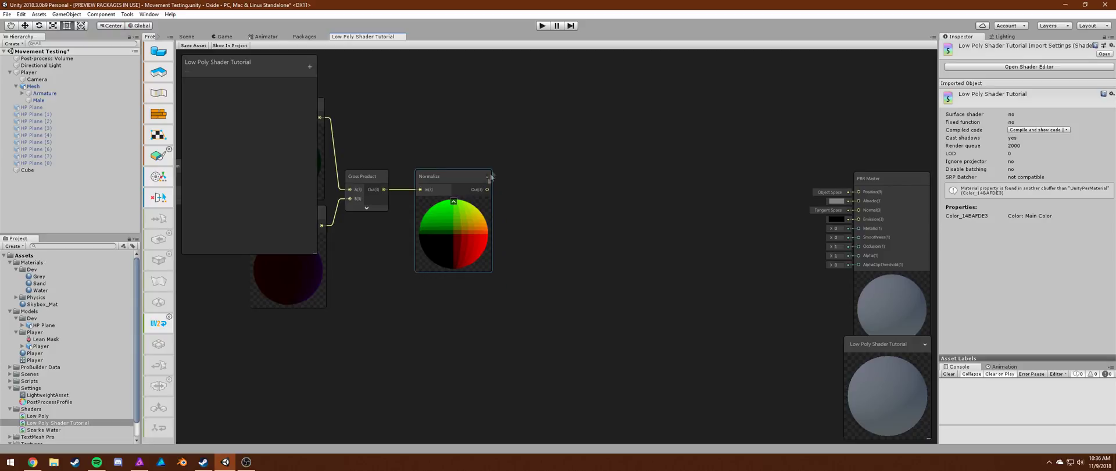
click(310, 66)
click(308, 87)
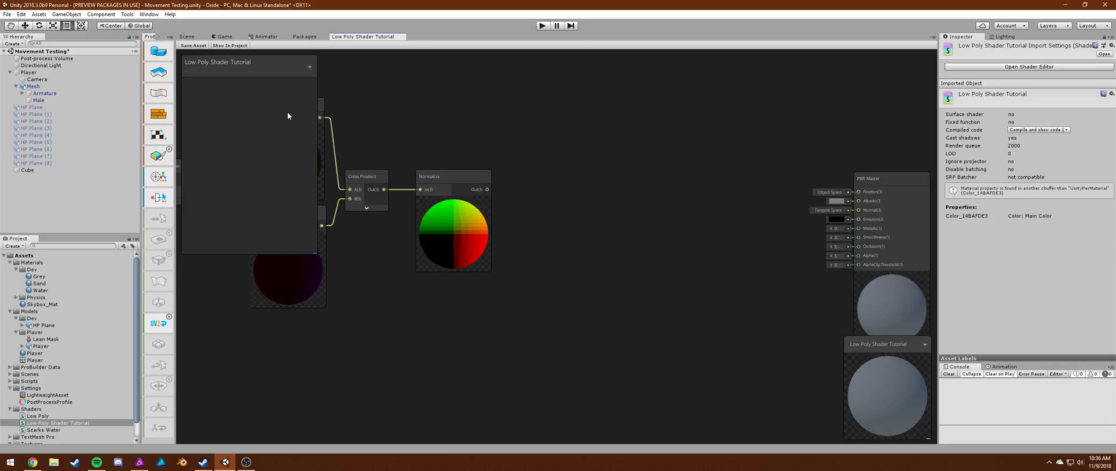
click(309, 66)
click(330, 104)
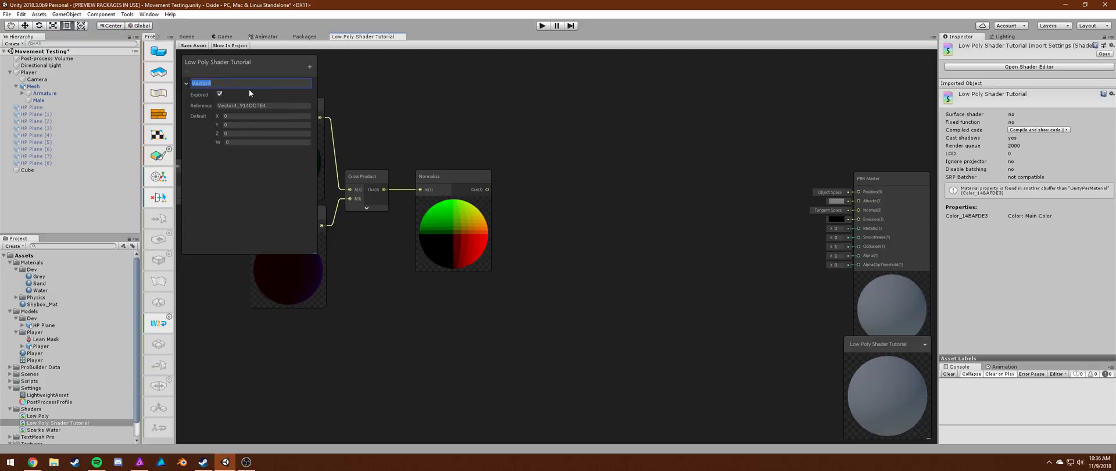
text(Light Direction)
key(Return)
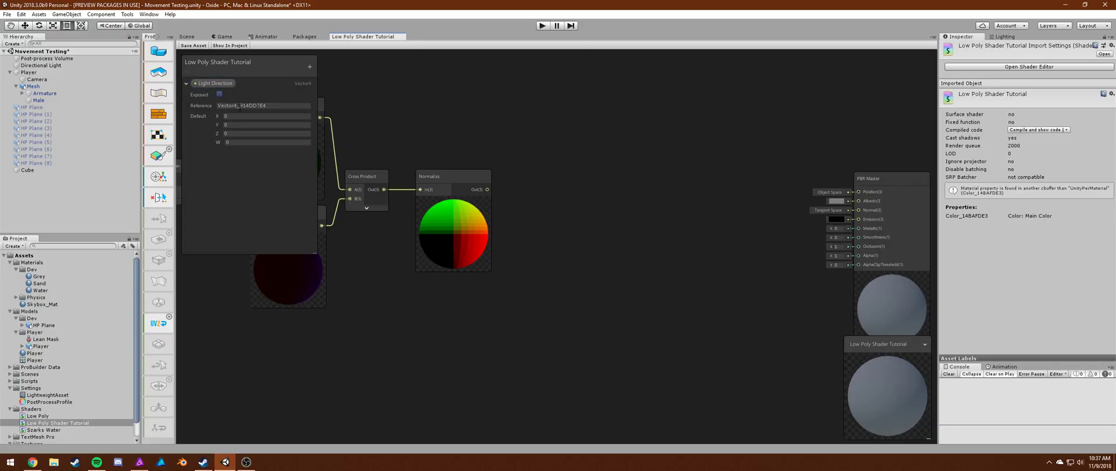
Set the Light Direction property's reference to _WorldSpaceLightPos0
click(306, 108)
drag(306, 107, 194, 107)
key(BackSpace)
text(_Wold)
key(BackSpace)
text(rldSpaceLightPos0)
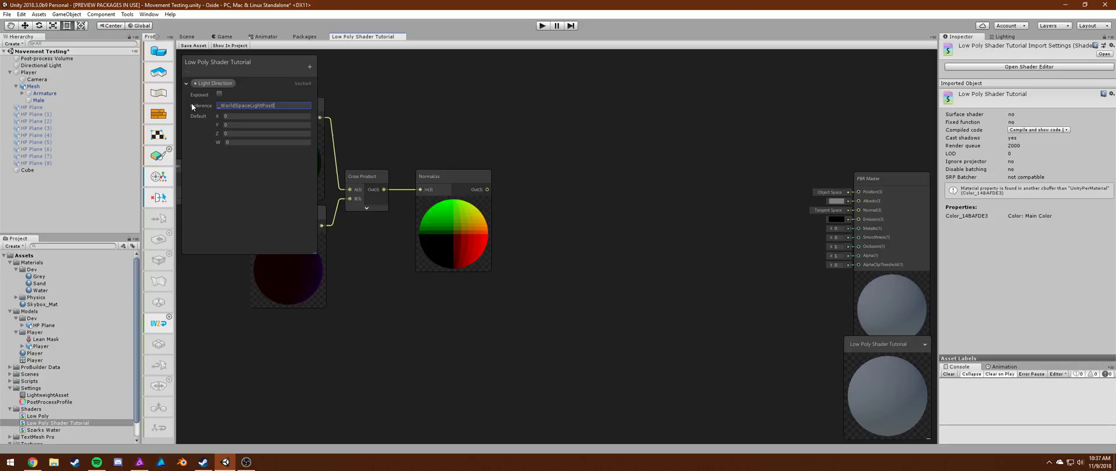
key(Return)
Place the Light Direction property in the graph and feed it into input A of a new Dot Product node
drag(200, 83, 450, 146)
scroll(468, 147, up, 1)
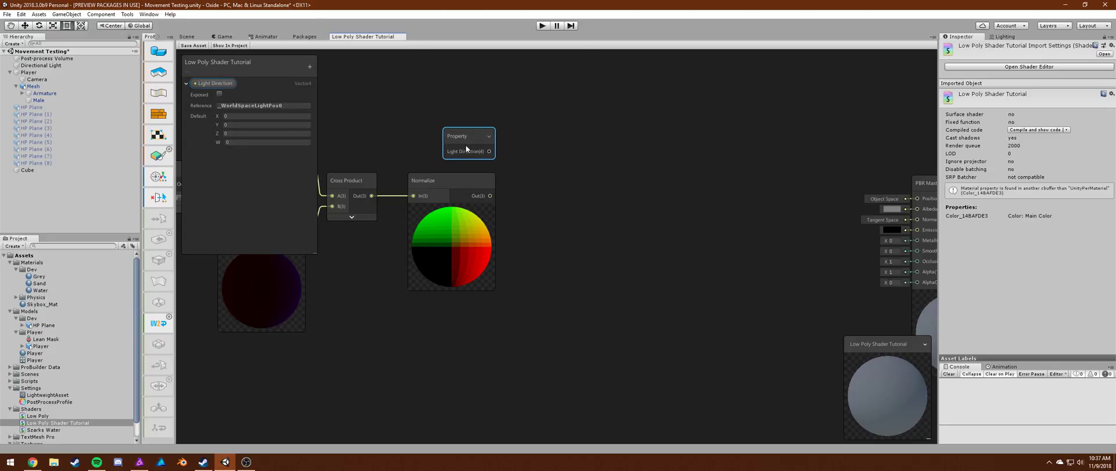
middle_drag(511, 186, 461, 162)
drag(441, 127, 486, 151)
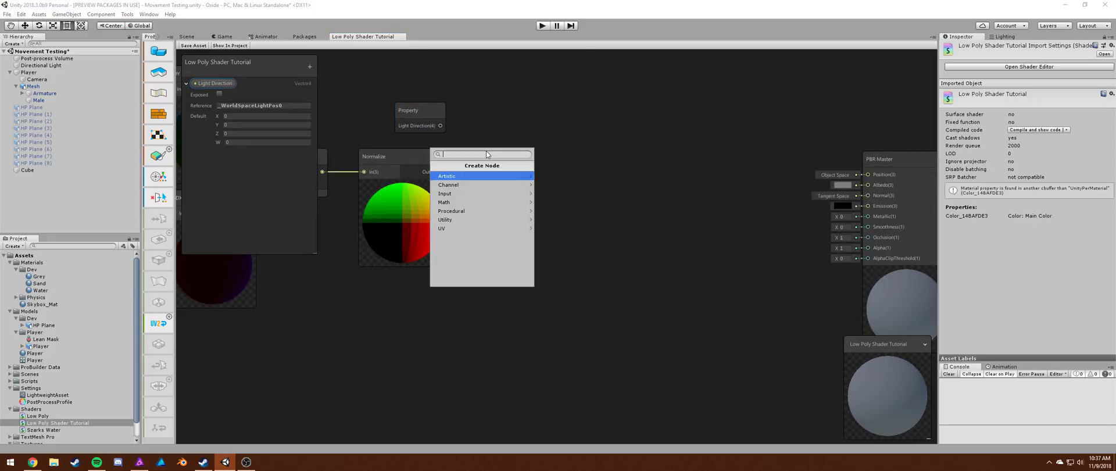
text(dot)
key(Return)
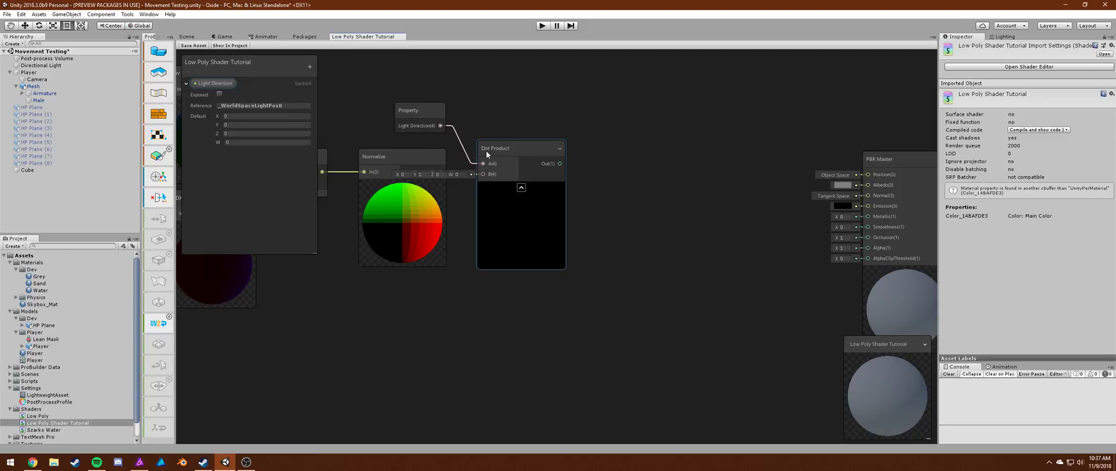
Connect the Normalize output to the Dot Product's B input, then move that node closer and collapse its preview
drag(516, 161, 441, 172)
drag(527, 143, 500, 129)
middle_drag(503, 165, 461, 167)
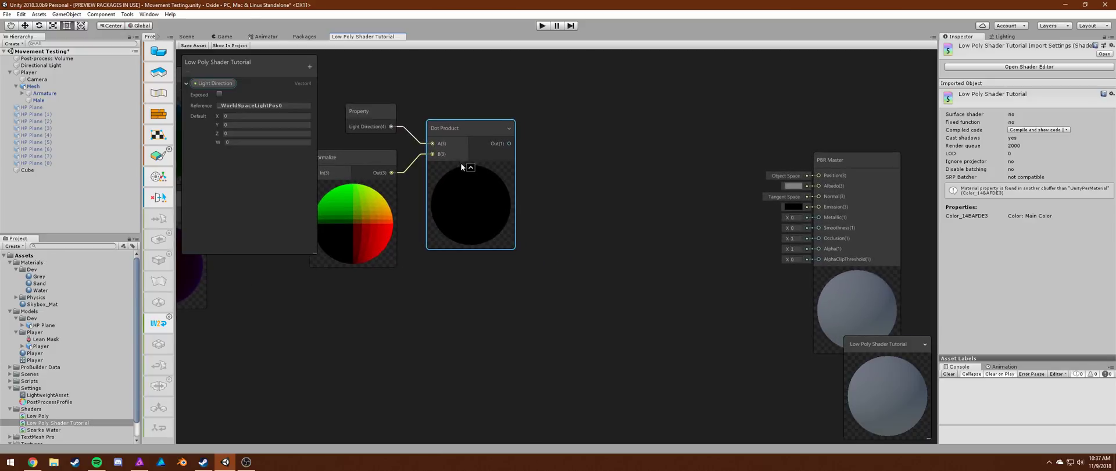
click(471, 168)
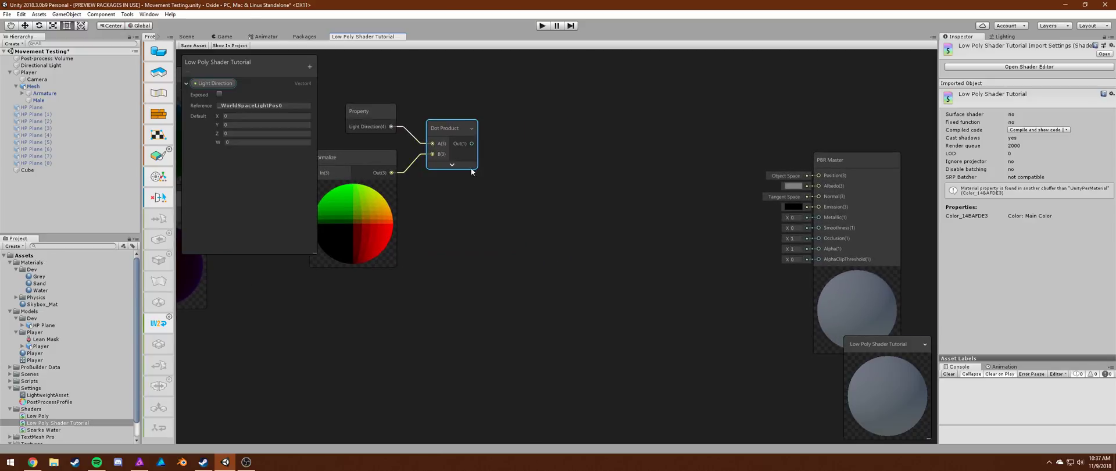
Connect the Dot Product output to the PBR Master's Albedo input and save the shader asset
drag(861, 199, 471, 143)
drag(853, 177, 871, 162)
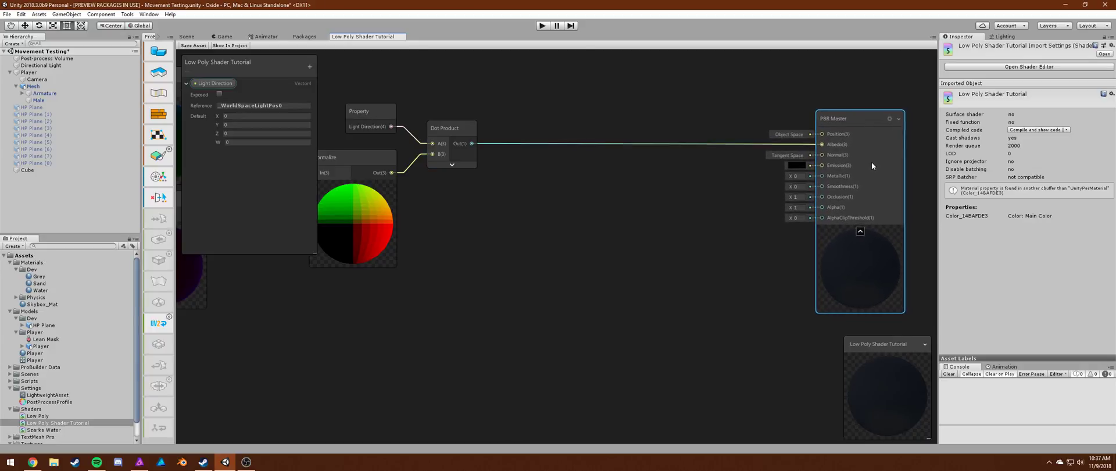
click(194, 46)
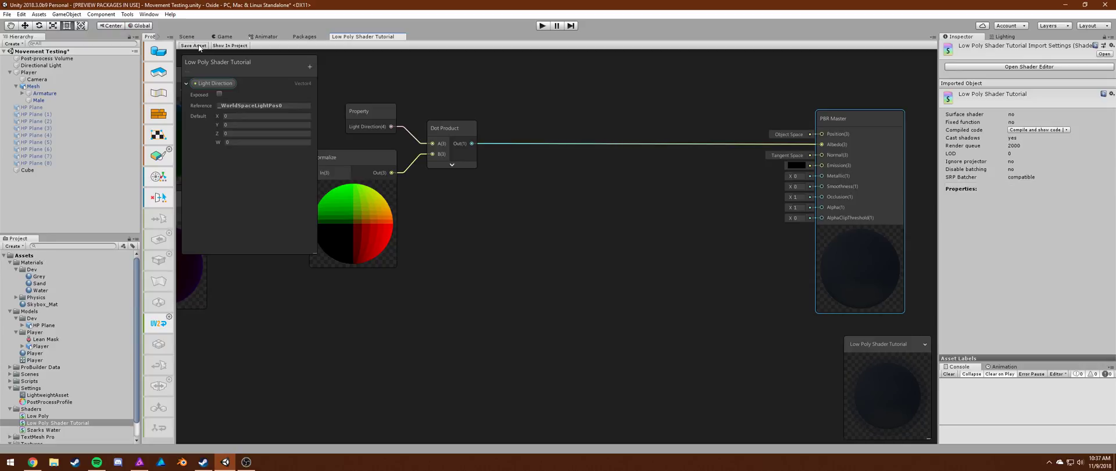
Examine the shading on the player model in the Scene view, then return to the shader graph
click(187, 36)
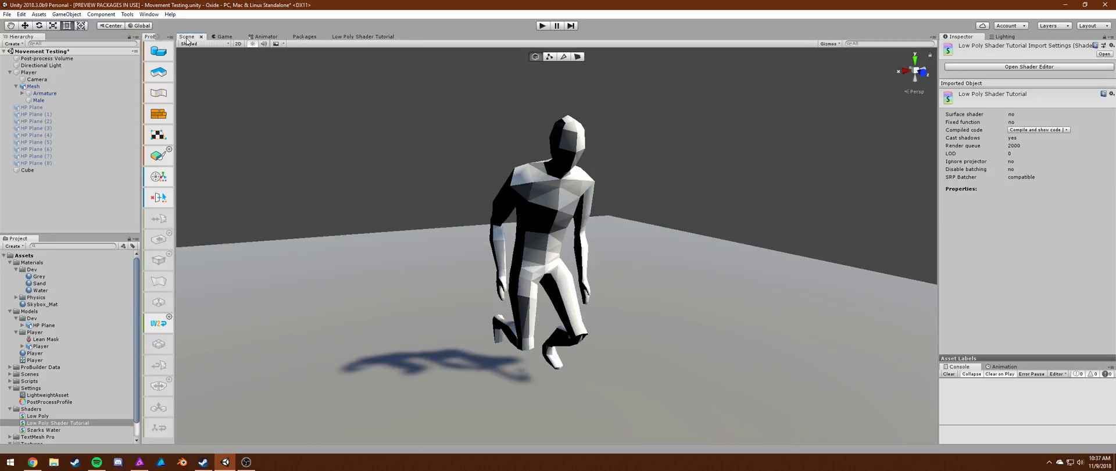
right_drag(608, 200, 540, 200)
click(349, 36)
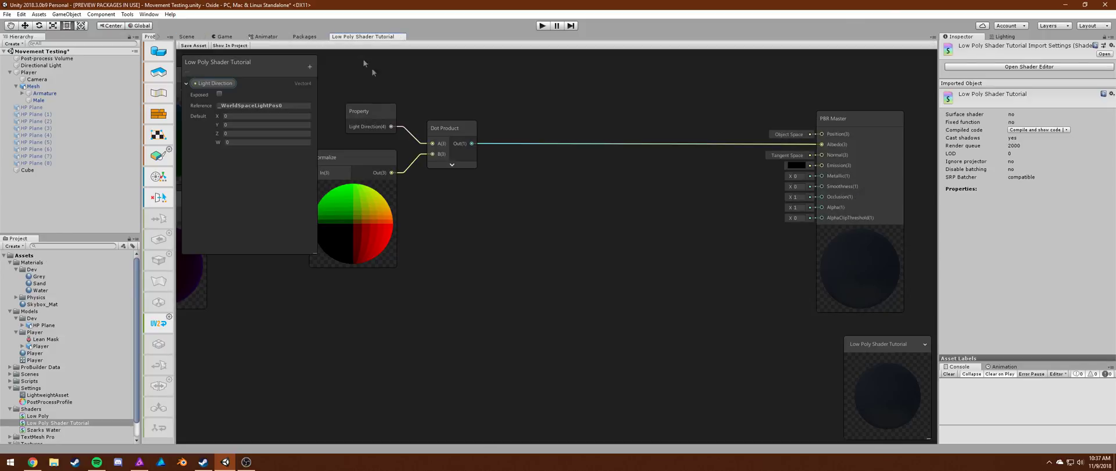
Create a Clamp node from the Dot Product output and connect its result to the PBR Master's Albedo input
drag(843, 190, 853, 189)
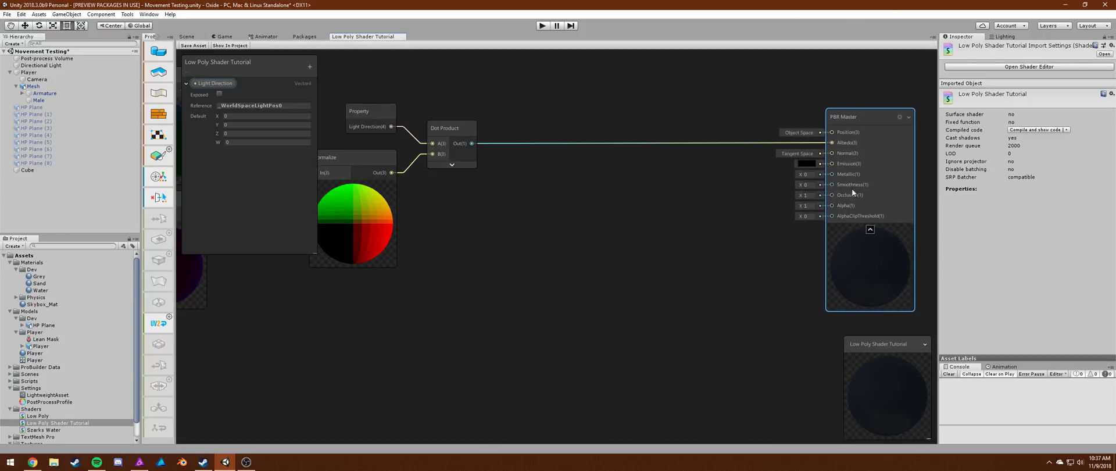
middle_drag(479, 151, 459, 182)
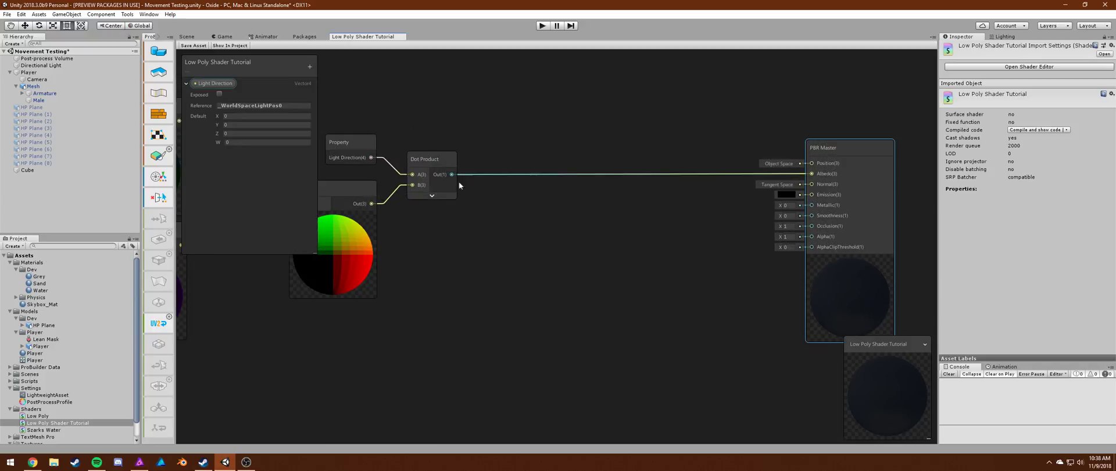
drag(495, 207, 496, 205)
text(clamp)
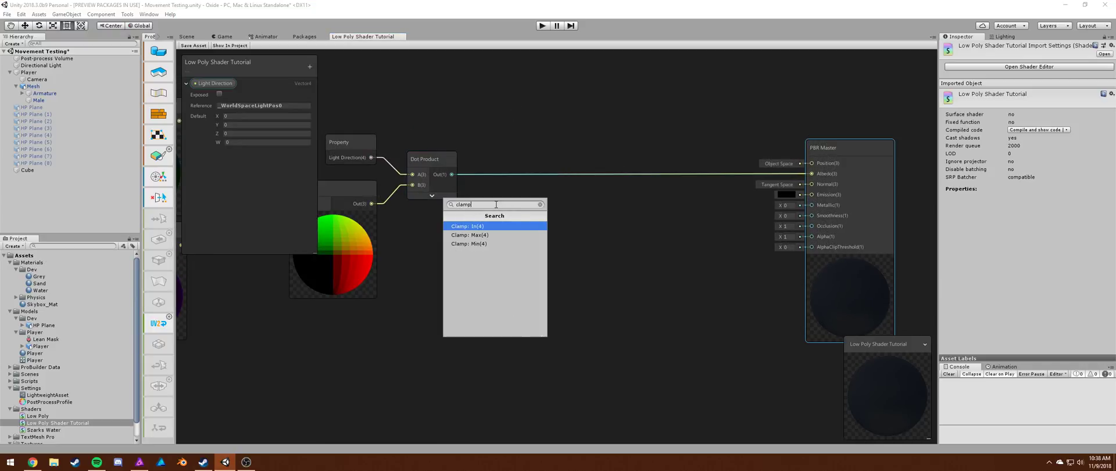
key(Return)
drag(574, 213, 812, 174)
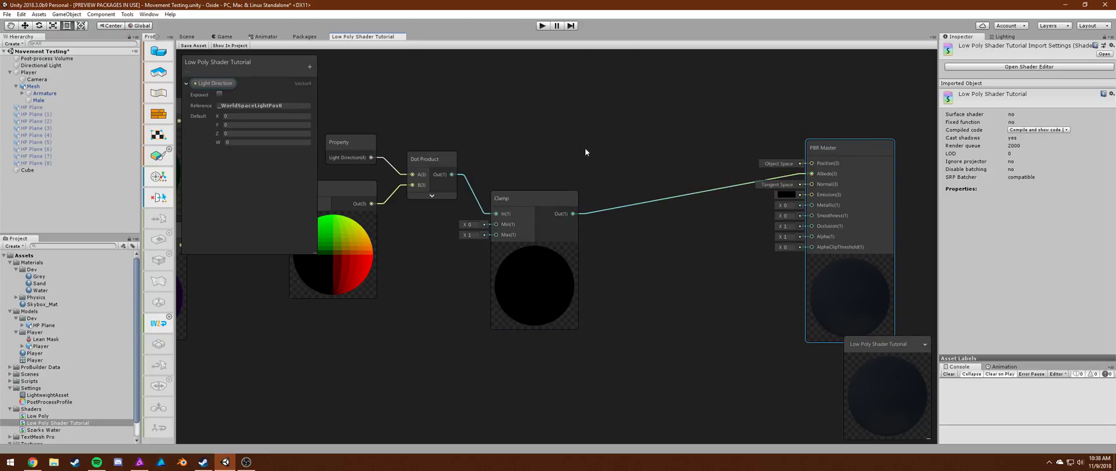
middle_drag(586, 152, 460, 180)
drag(740, 236, 771, 232)
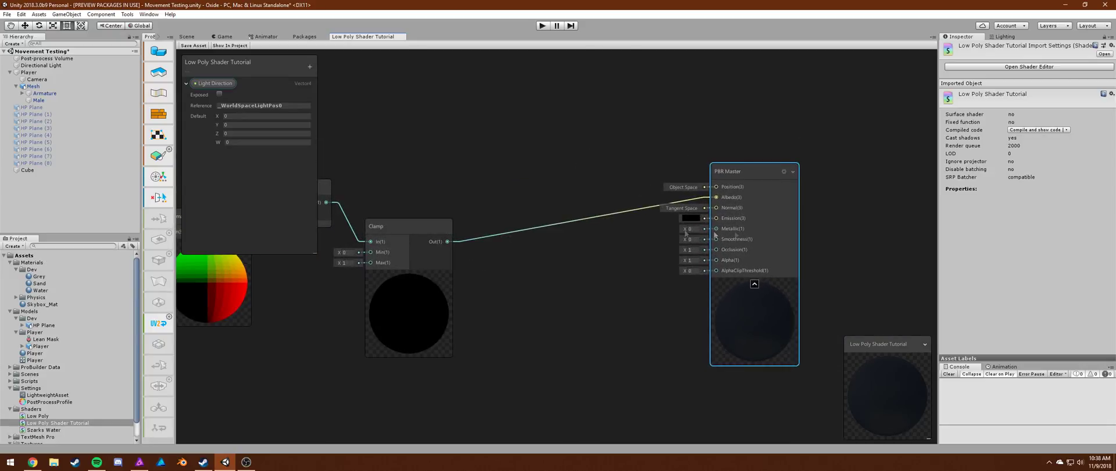
Add a Color property named Main Color and set its default to bright cyan (00F0FF)
click(310, 66)
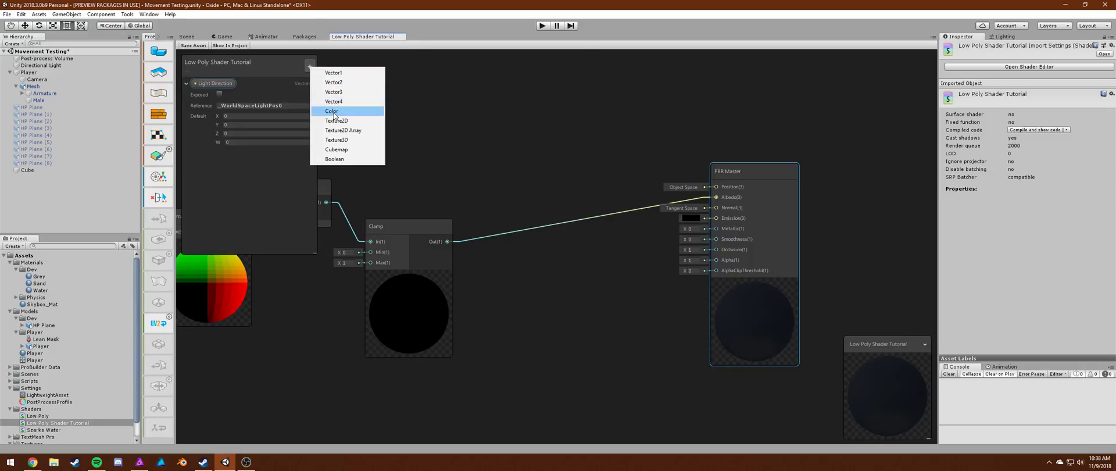
click(334, 112)
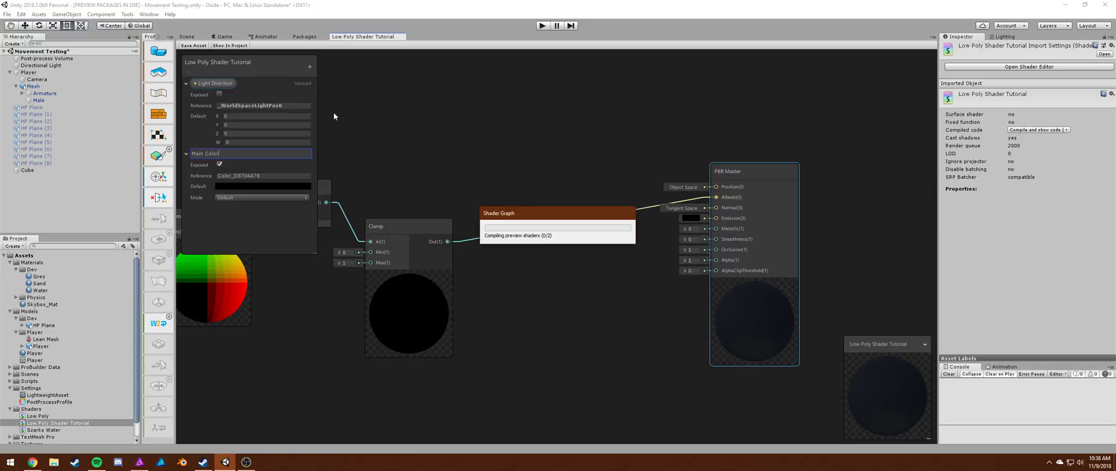
click(291, 186)
click(266, 202)
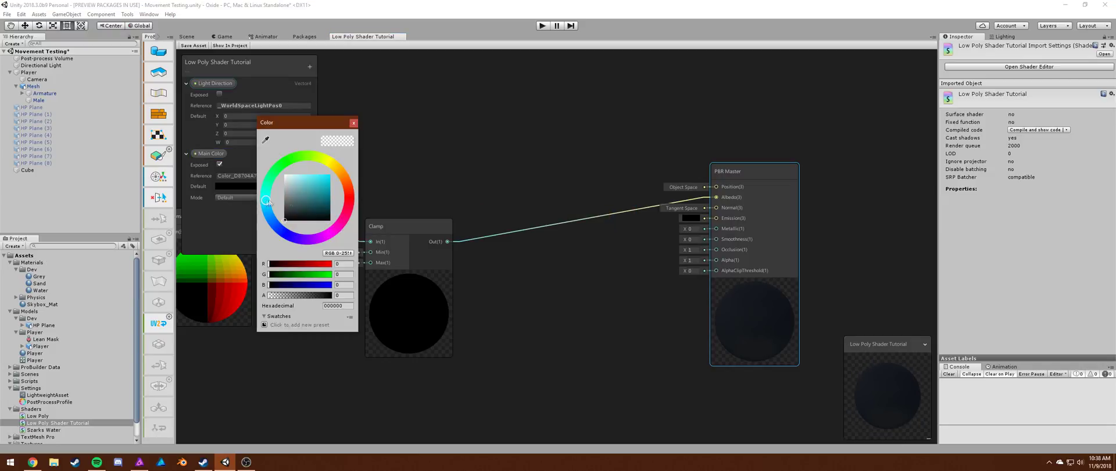
drag(303, 196, 330, 175)
click(353, 124)
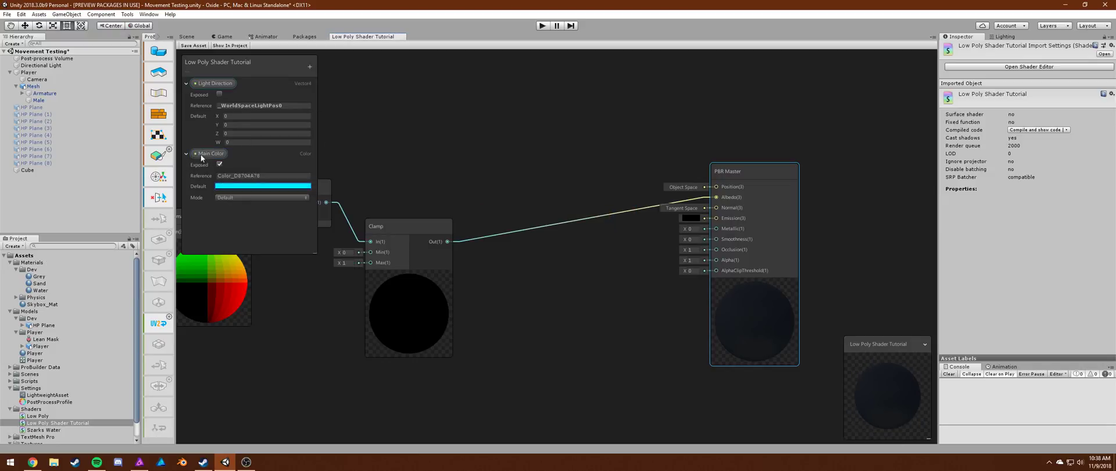
Multiply Main Color by the Clamp output in a new Multiply node, route it to Albedo, and save the asset
drag(201, 155, 535, 207)
text(mult)
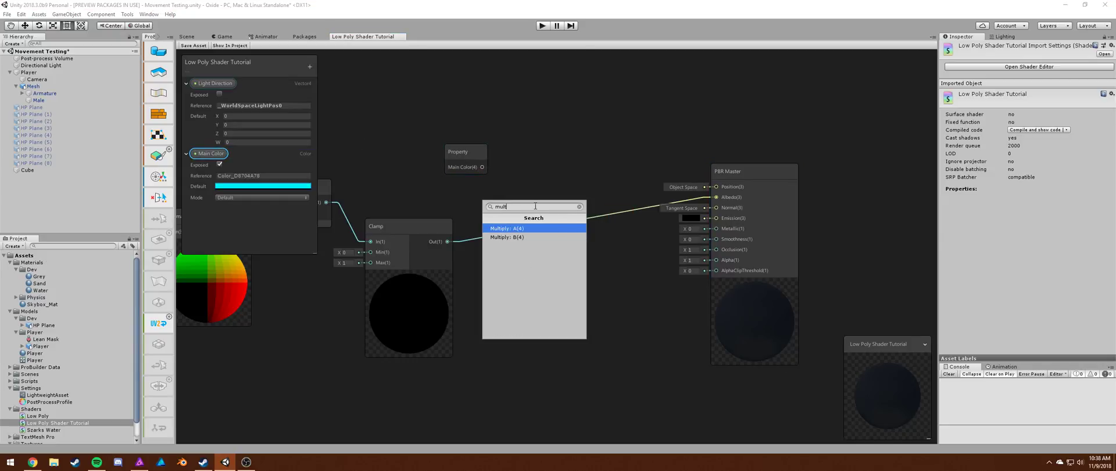
key(Return)
drag(536, 226, 448, 242)
drag(612, 217, 716, 197)
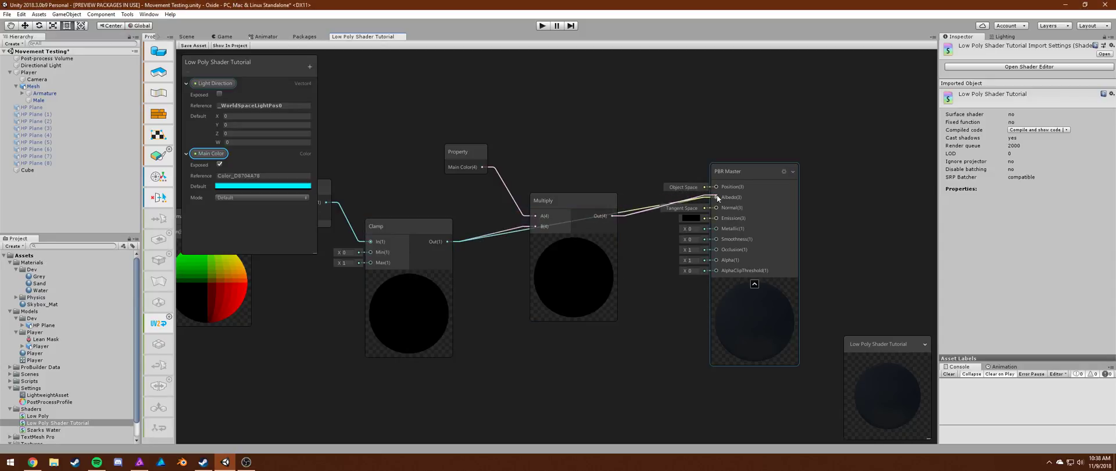
click(193, 45)
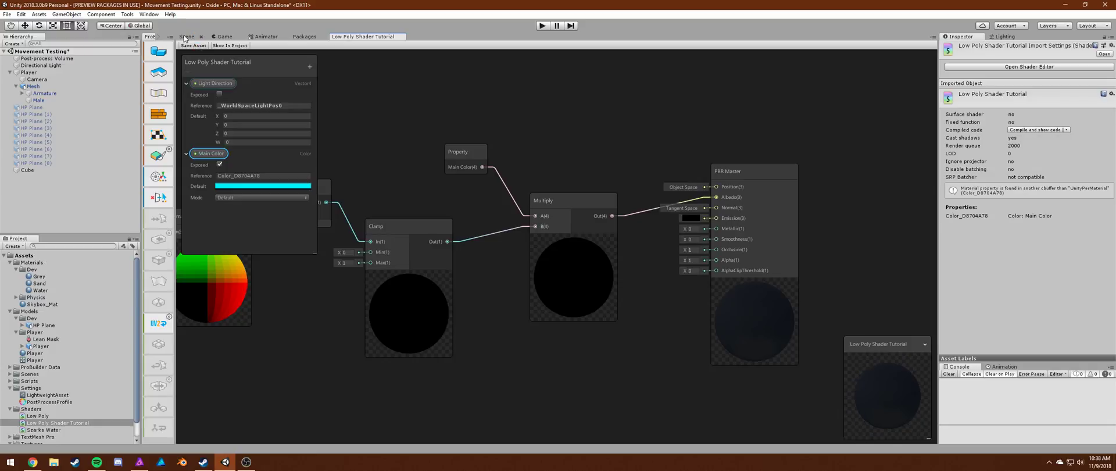
Examine the recolored player model in the Scene view
click(184, 37)
right_drag(472, 152, 460, 154)
key(w)
key(s)
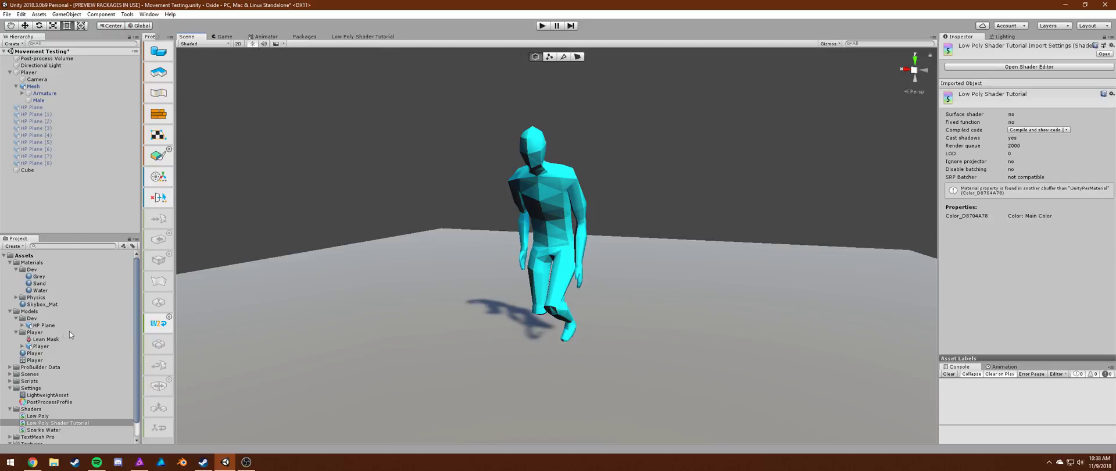
Set the Player material's Main Color to dark green (1D874A)
click(32, 353)
click(1095, 66)
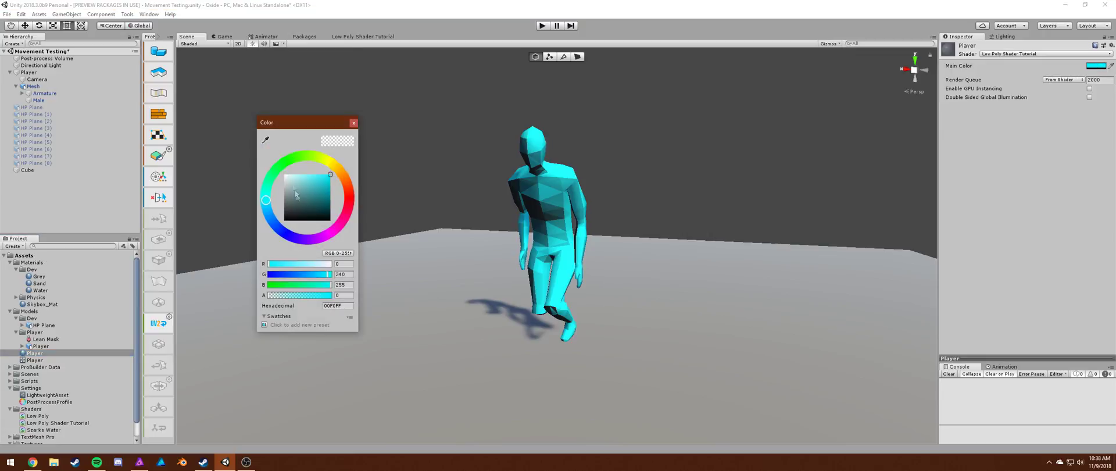
click(310, 192)
mouse_move(310, 192)
mouse_down()
mouse_move(319, 183)
mouse_move(321, 196)
mouse_move(325, 160)
mouse_move(256, 206)
mouse_move(281, 243)
mouse_move(333, 243)
mouse_move(350, 165)
mouse_move(343, 179)
mouse_move(335, 164)
mouse_move(303, 157)
mouse_move(318, 154)
mouse_up()
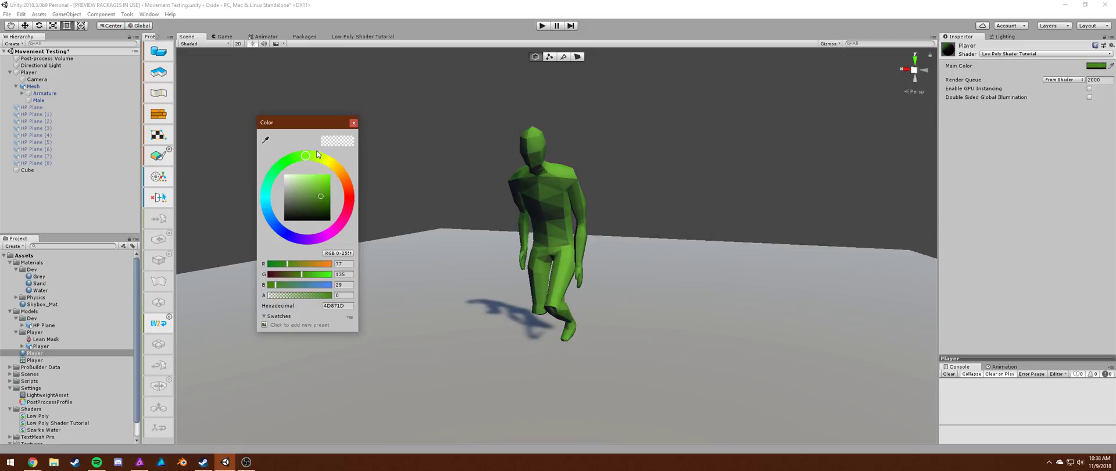
mouse_move(318, 154)
mouse_down()
mouse_move(326, 158)
mouse_move(263, 168)
mouse_up()
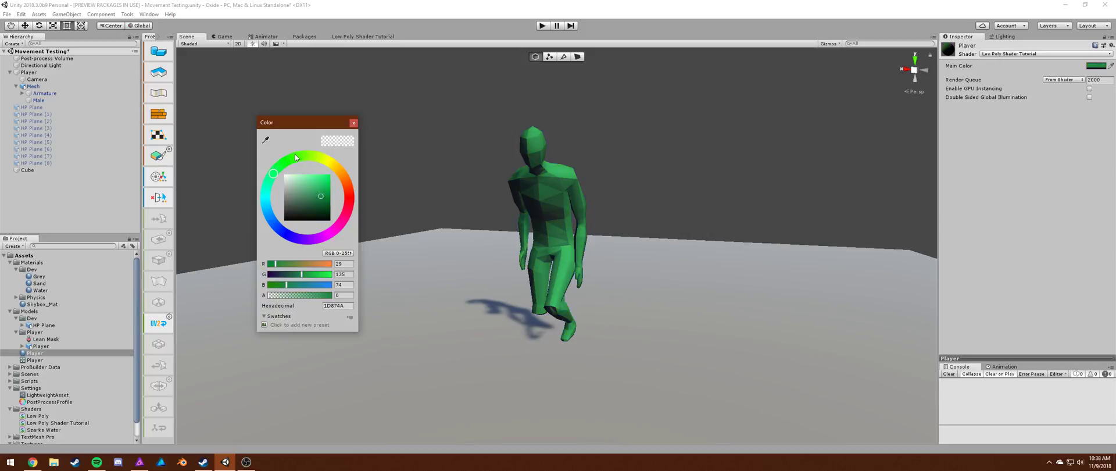
click(353, 123)
Examine the green player model's flat shading from another angle in the Scene view
alt+drag(386, 137, 605, 181)
key(s)
right_drag(605, 182, 599, 181)
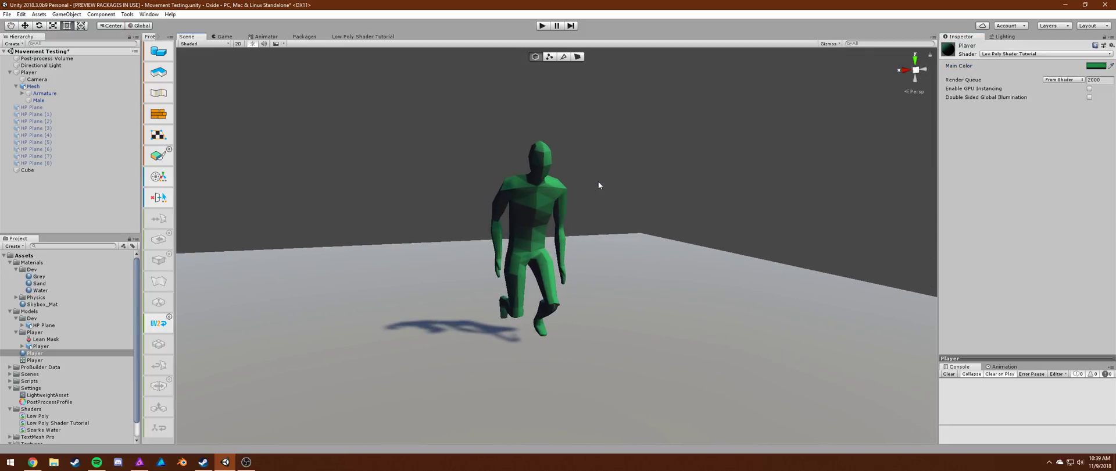